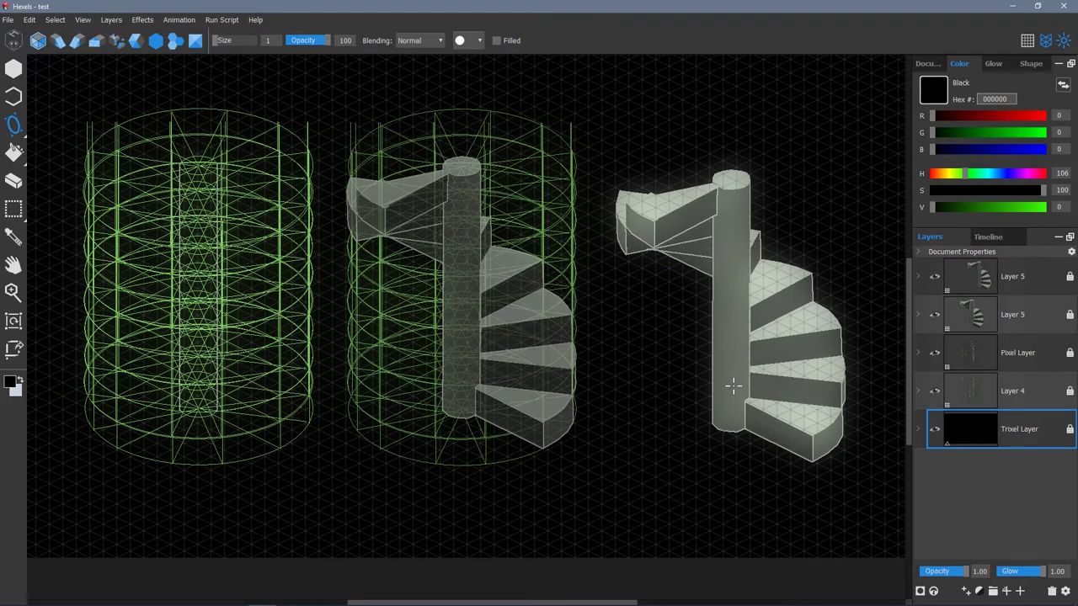
# Create a new document from the Pixel Trixels 1080p template.
pyautogui.click(8, 22)
pyautogui.click(12, 36)
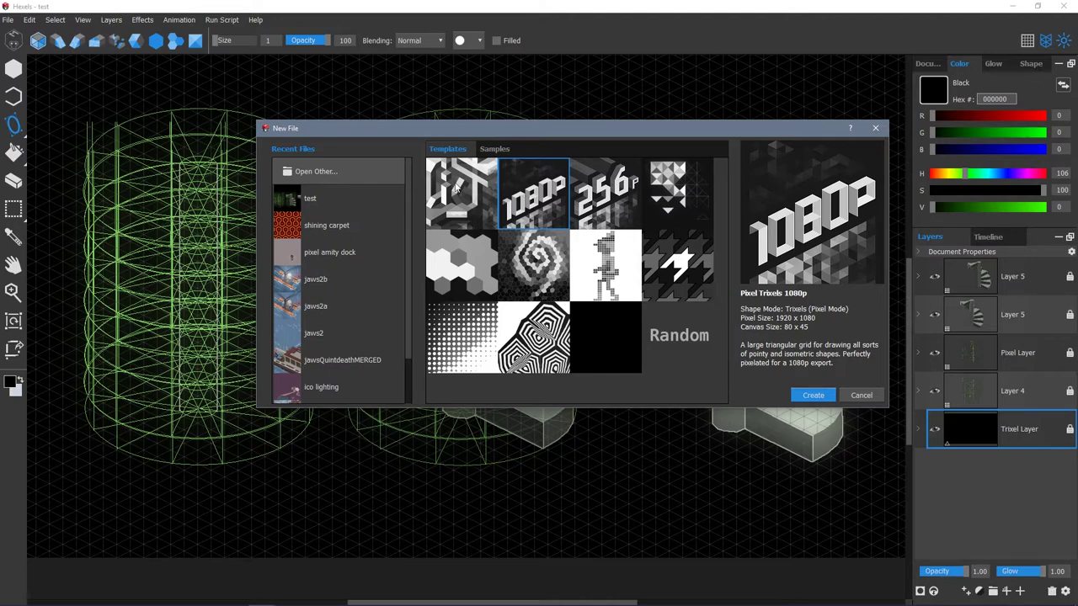
pyautogui.click(456, 189)
pyautogui.click(520, 187)
pyautogui.click(814, 396)
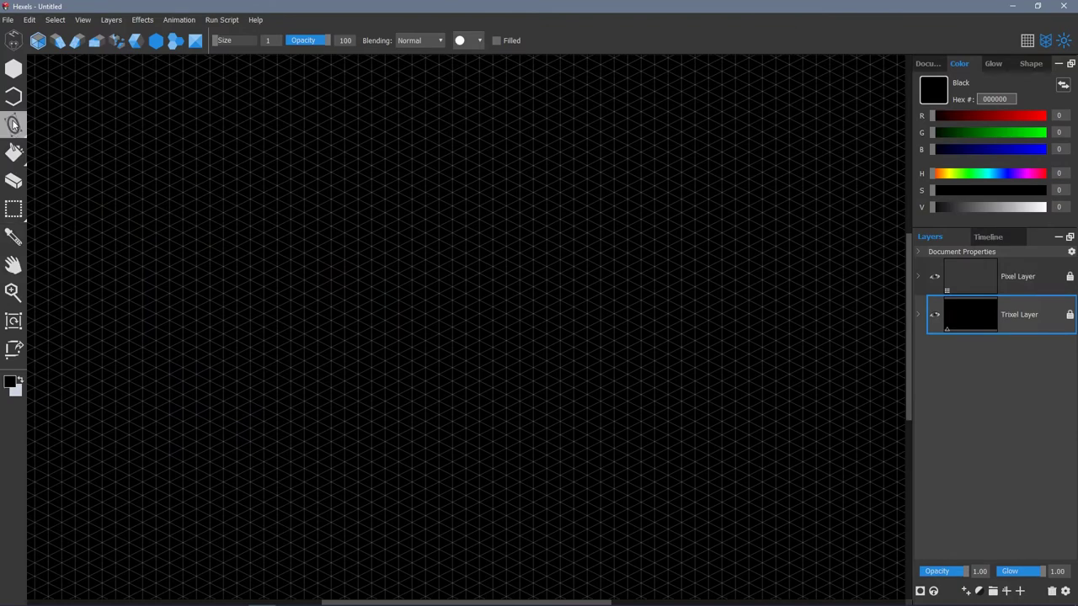
pyautogui.moveTo(13, 125); pyautogui.dragTo(72, 125)
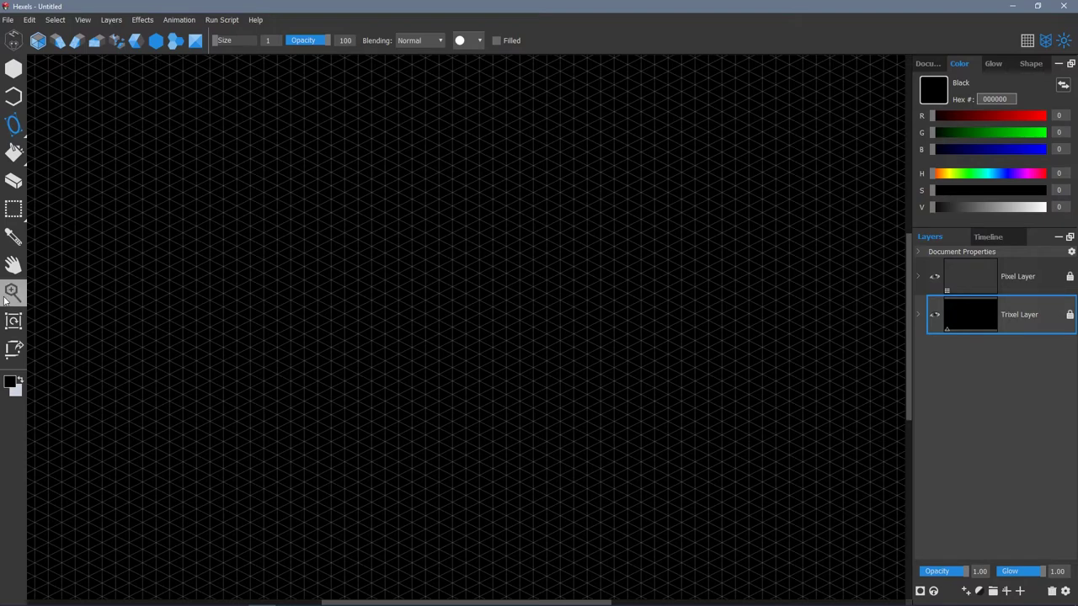
pyautogui.click(14, 70)
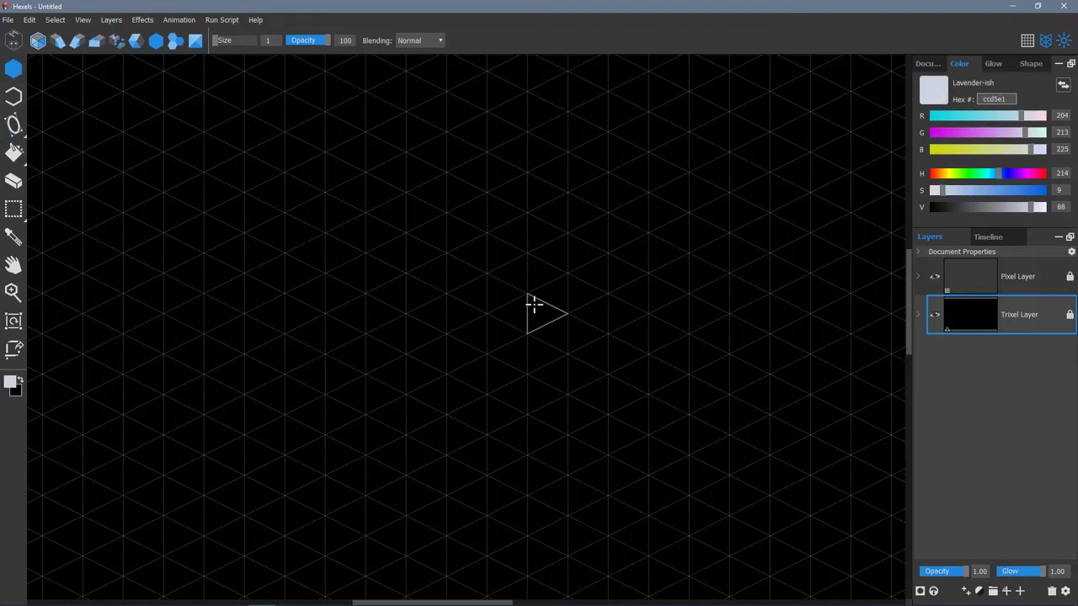
pyautogui.moveTo(532, 305); pyautogui.dragTo(521, 300)
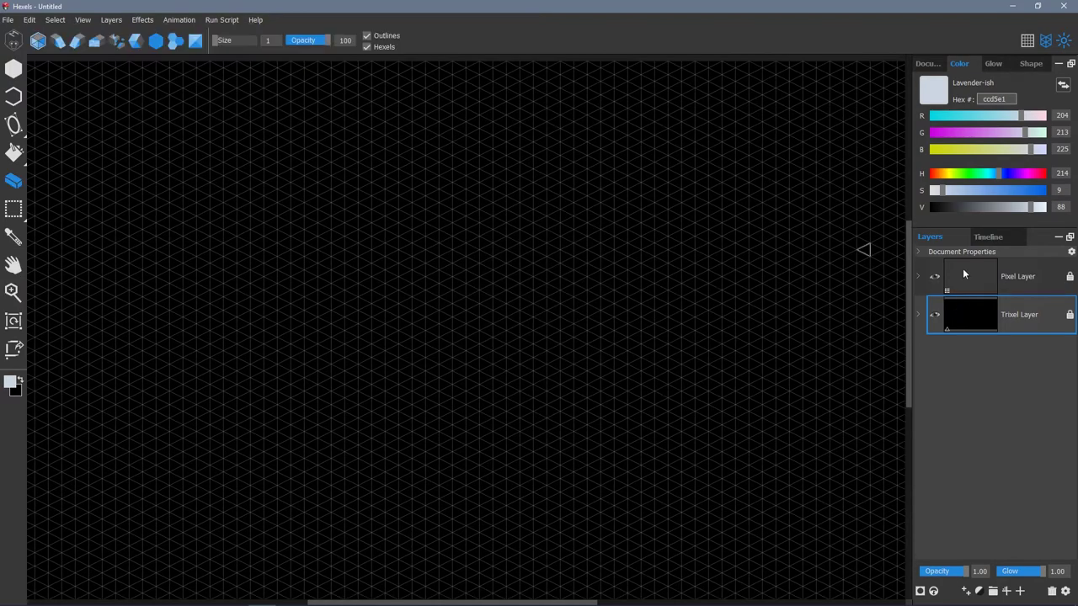
# Make the Pixel Layer active and choose the isometric ellipse tool.
pyautogui.click(976, 269)
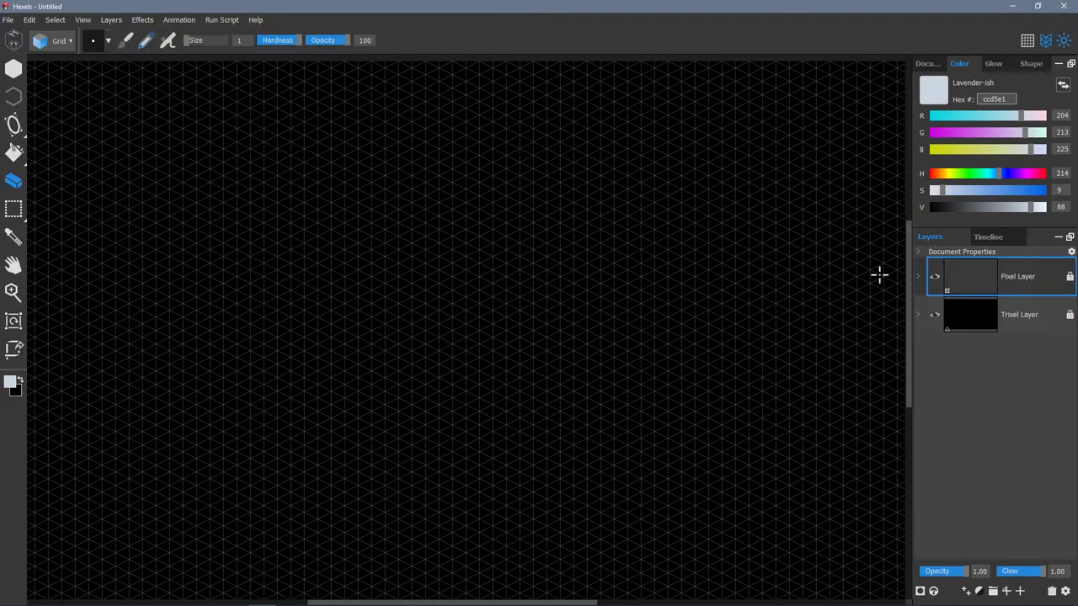
pyautogui.click(14, 124)
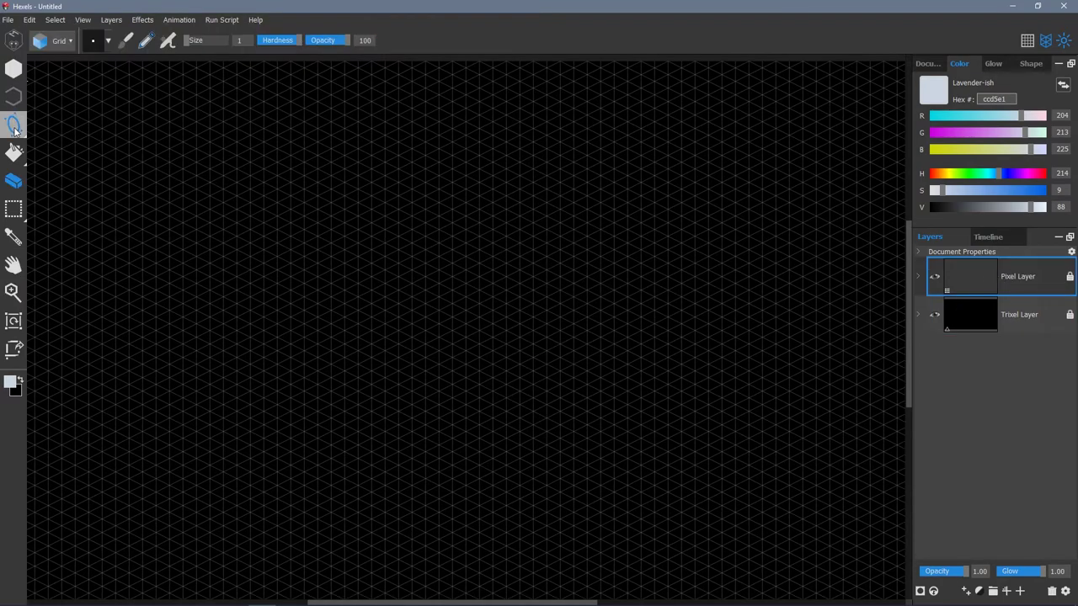
pyautogui.click(12, 291)
pyautogui.click(332, 342)
pyautogui.click(13, 125)
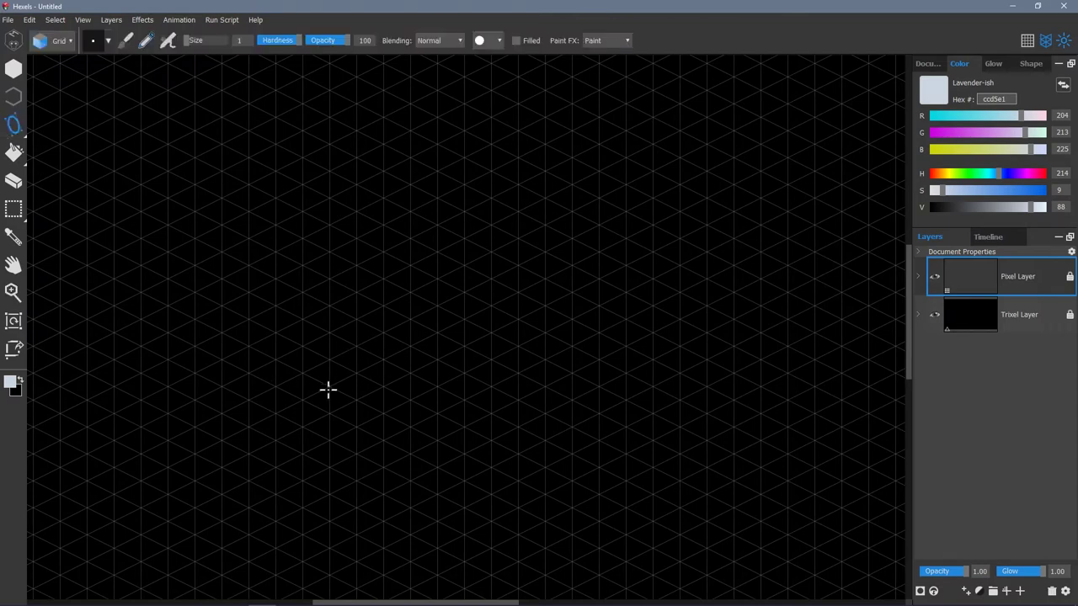
# Set the drawing colour to green 53e134 and draw an unfilled horizontal isometric ellipse about 12 grid cells across each side.
pyautogui.moveTo(357, 370); pyautogui.dragTo(515, 293)
pyautogui.hotkey('ctrl', 'z')
pyautogui.click(962, 173)
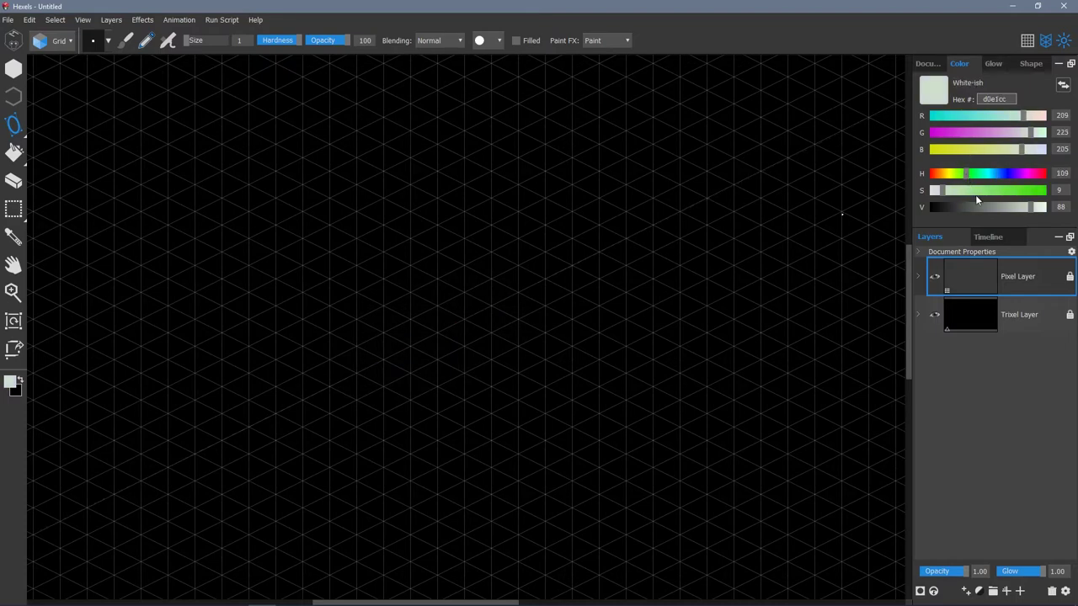
pyautogui.moveTo(977, 200); pyautogui.dragTo(1017, 200)
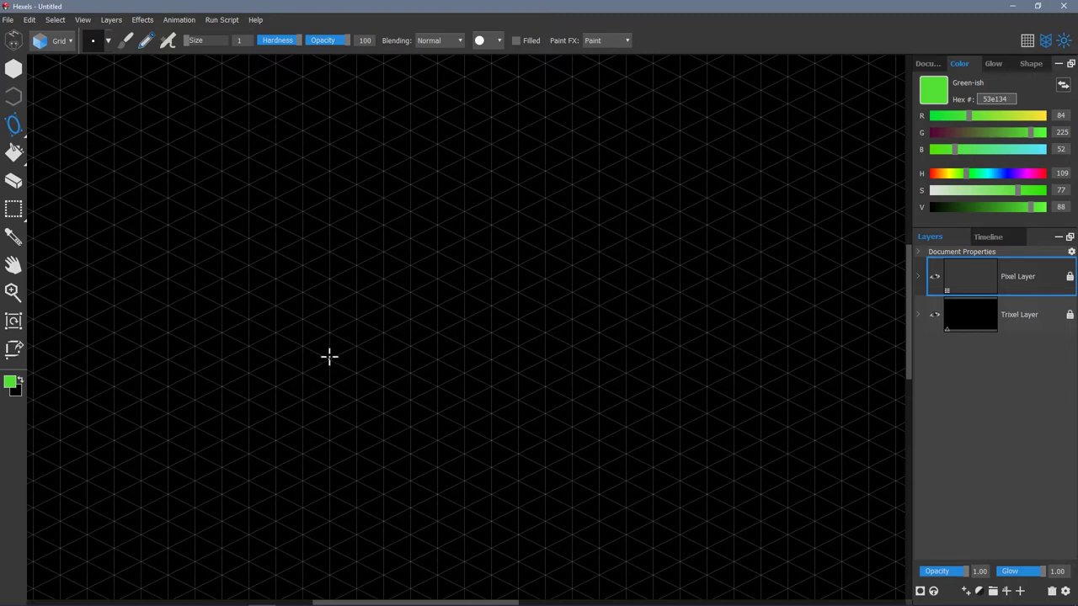
pyautogui.moveTo(330, 358); pyautogui.dragTo(808, 277)
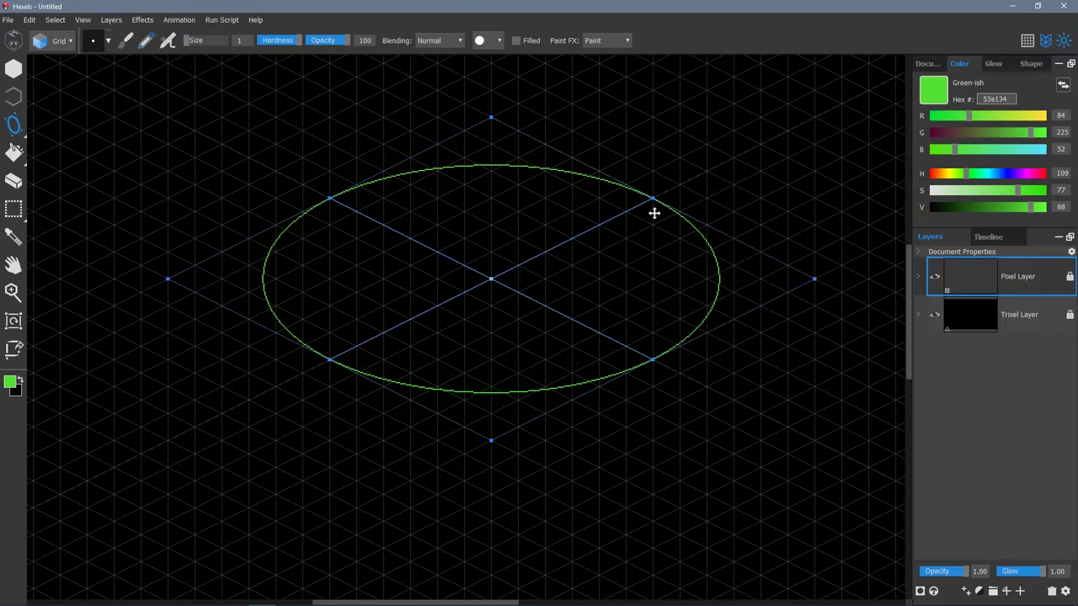
pyautogui.click(358, 430)
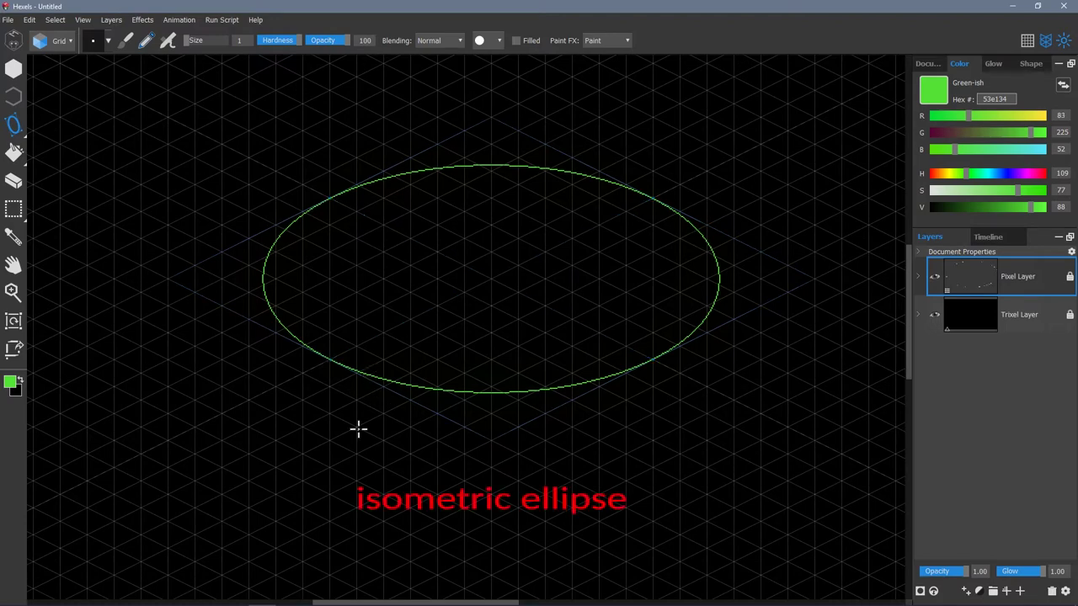
# Draw two straight isometric lines crossing at the ellipse's centre, joining its opposite grid-aligned edge points.
pyautogui.click(14, 125)
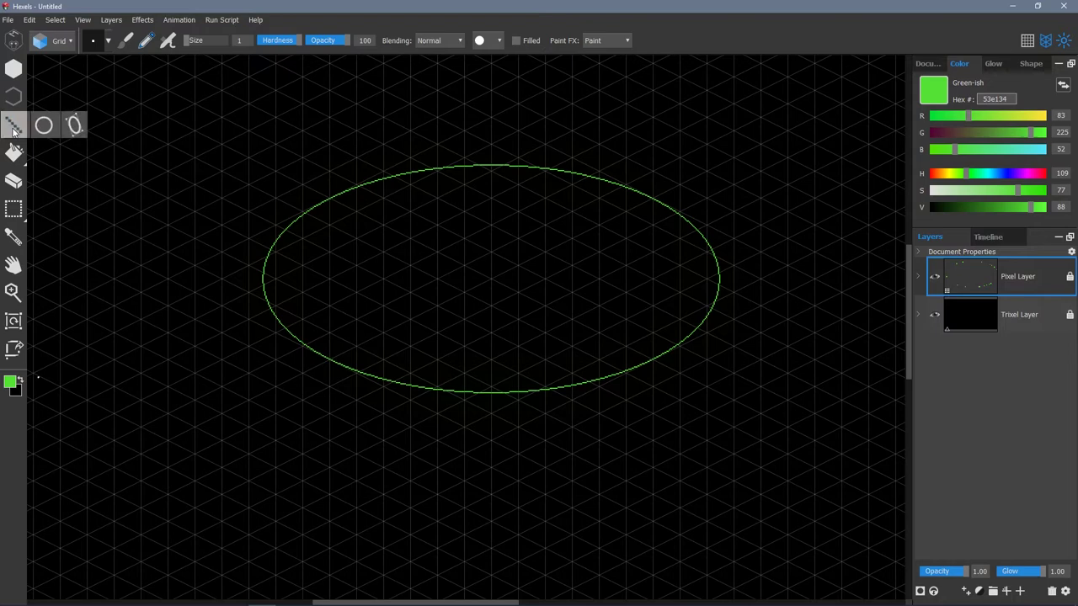
pyautogui.click(14, 128)
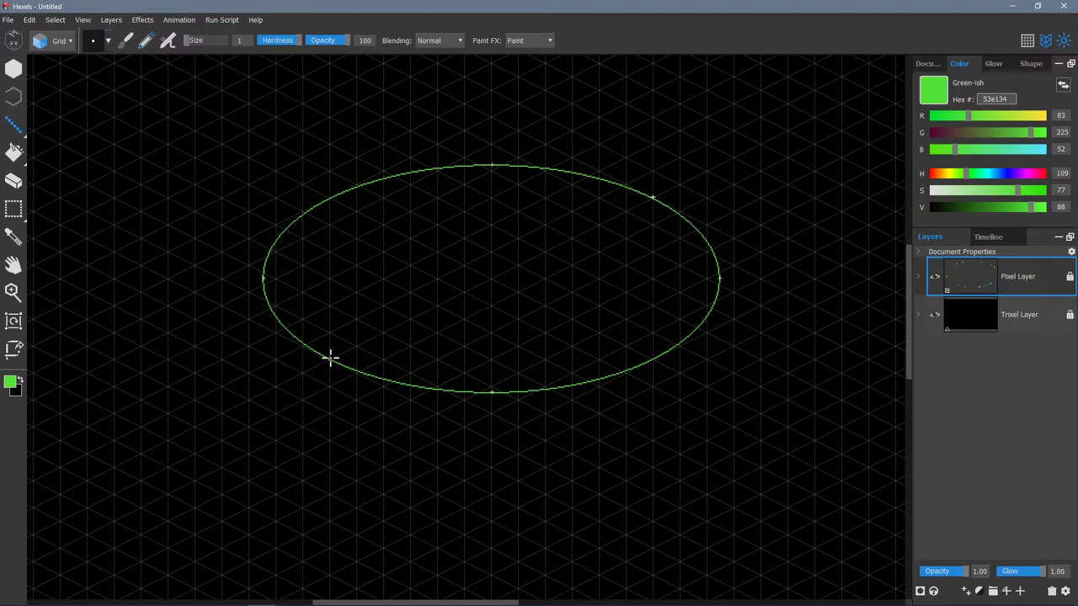
pyautogui.moveTo(329, 358); pyautogui.dragTo(653, 198)
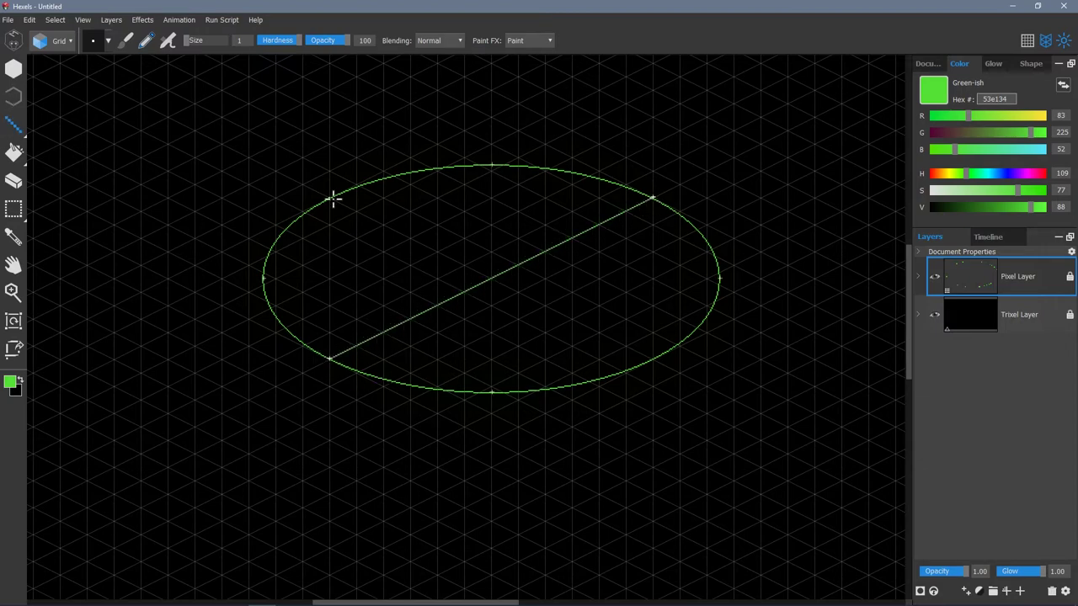
pyautogui.moveTo(333, 198); pyautogui.dragTo(654, 358)
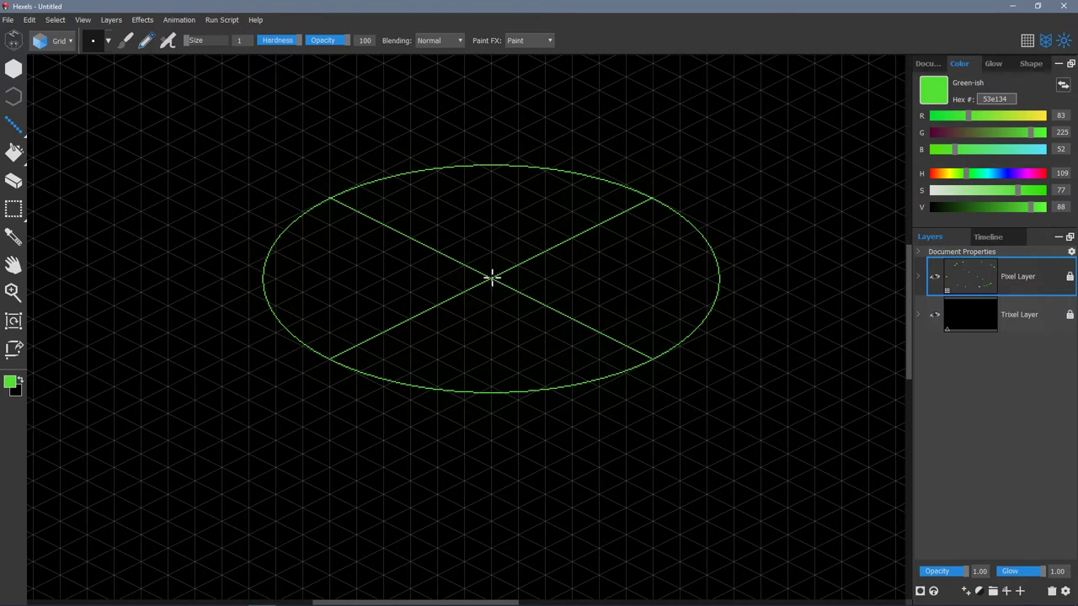
# Draw eight more straight lines from the ellipse's centre to its outline, dividing it into twelve wedges.
pyautogui.moveTo(490, 276); pyautogui.dragTo(550, 169)
pyautogui.moveTo(491, 276); pyautogui.dragTo(437, 168)
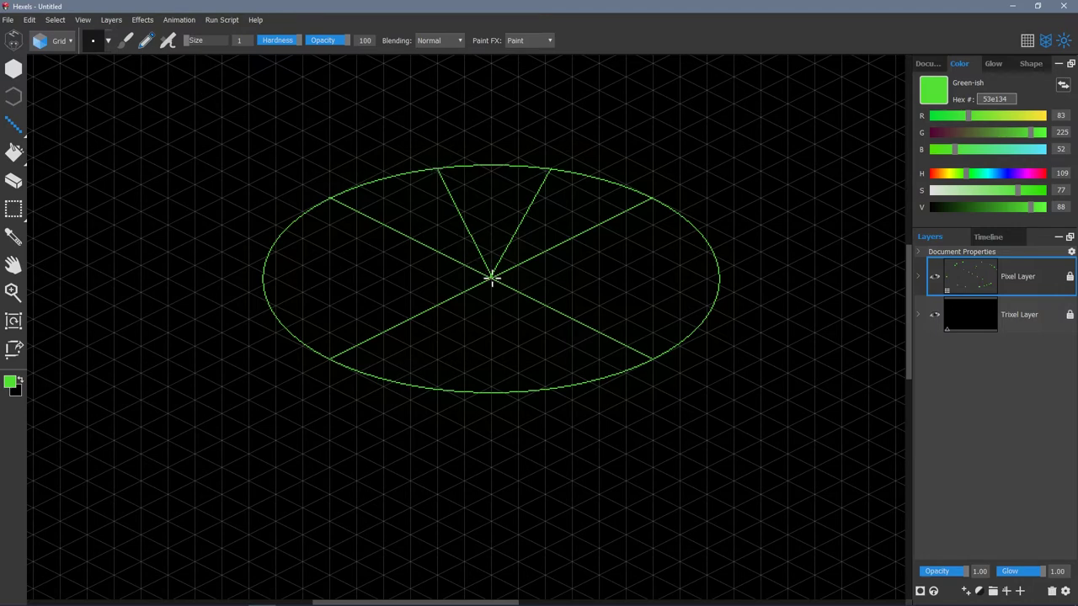
pyautogui.moveTo(491, 277); pyautogui.dragTo(706, 241)
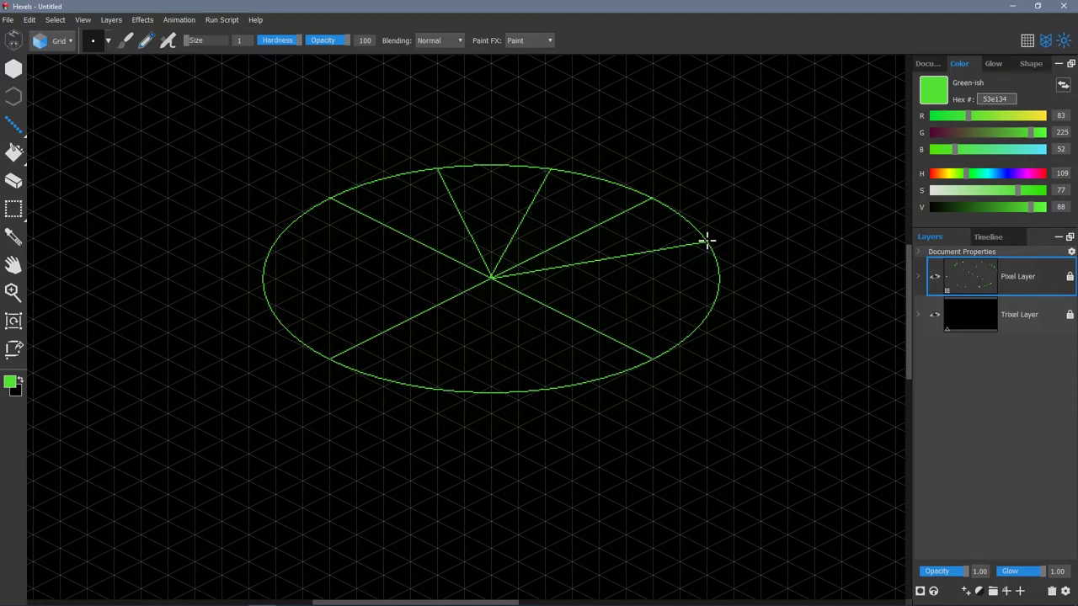
pyautogui.moveTo(706, 240); pyautogui.dragTo(706, 246)
pyautogui.moveTo(491, 276); pyautogui.dragTo(704, 318)
pyautogui.moveTo(492, 279)
pyautogui.mouseDown()
pyautogui.moveTo(575, 382)
pyautogui.moveTo(446, 389)
pyautogui.moveTo(556, 387)
pyautogui.mouseUp()
pyautogui.hotkey('ctrl', 'z')
pyautogui.hotkey('ctrl', 'z')
pyautogui.moveTo(491, 278); pyautogui.dragTo(426, 387)
pyautogui.moveTo(492, 279)
pyautogui.mouseDown()
pyautogui.moveTo(276, 314)
pyautogui.moveTo(286, 313)
pyautogui.moveTo(282, 323)
pyautogui.mouseUp()
pyautogui.moveTo(492, 281); pyautogui.dragTo(271, 247)
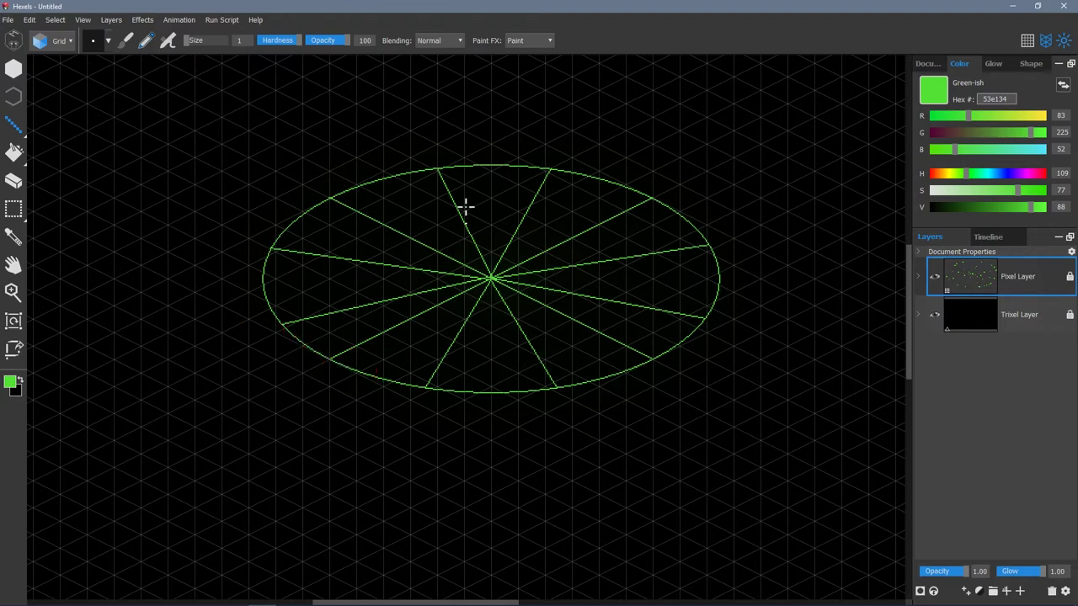
# Select the whole divided ellipse and move it straight down close to the canvas's lower edge.
pyautogui.click(13, 208)
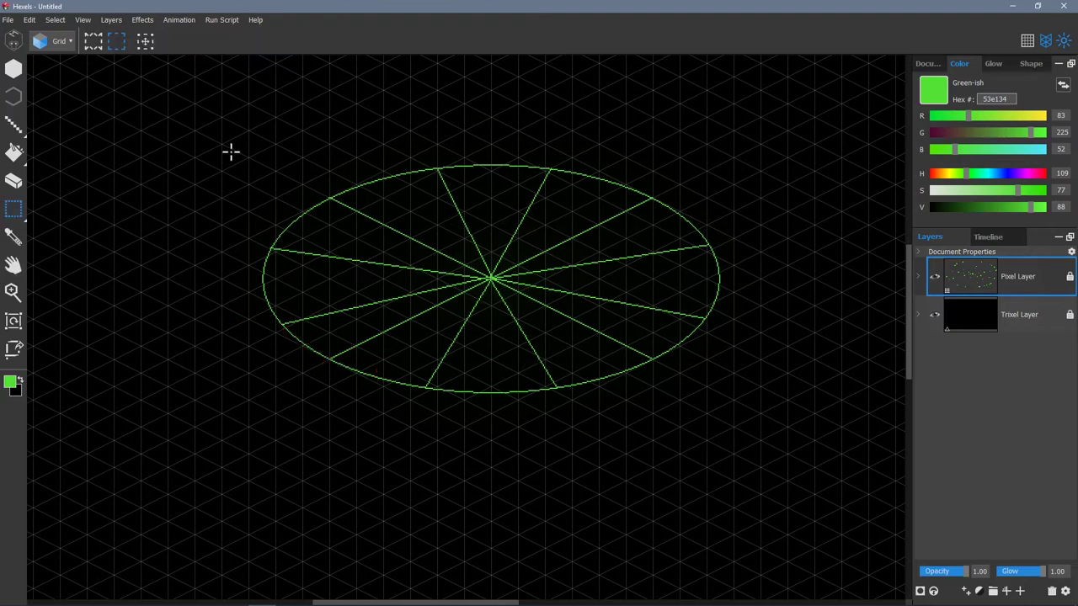
pyautogui.moveTo(231, 152); pyautogui.dragTo(743, 410)
pyautogui.moveTo(485, 275); pyautogui.dragTo(487, 409)
pyautogui.scroll(-3, 479, 394)
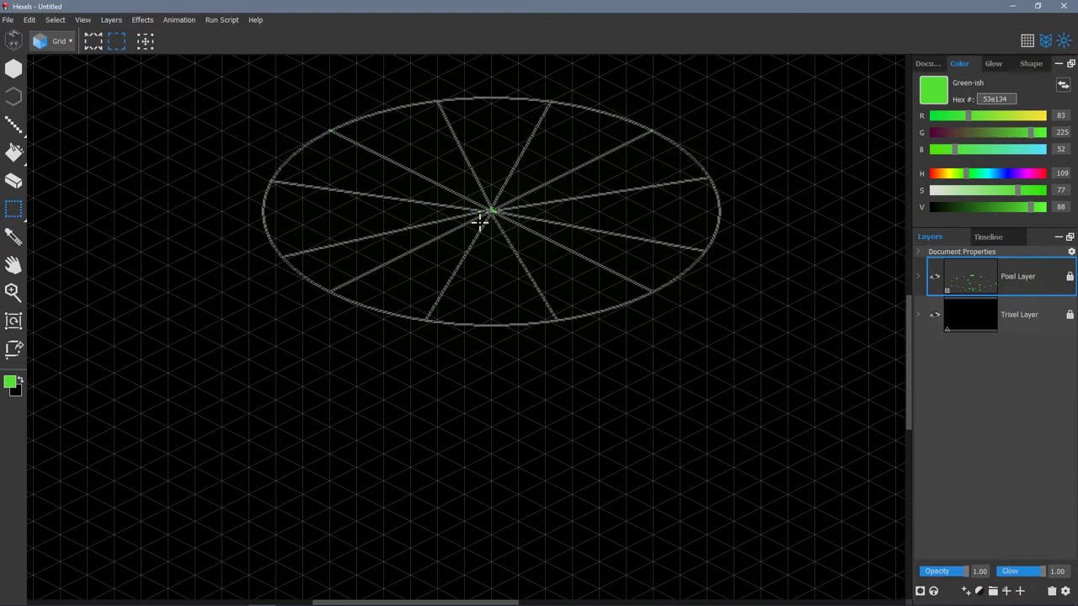
pyautogui.moveTo(491, 222); pyautogui.dragTo(525, 351)
pyautogui.scroll(-3, 494, 349)
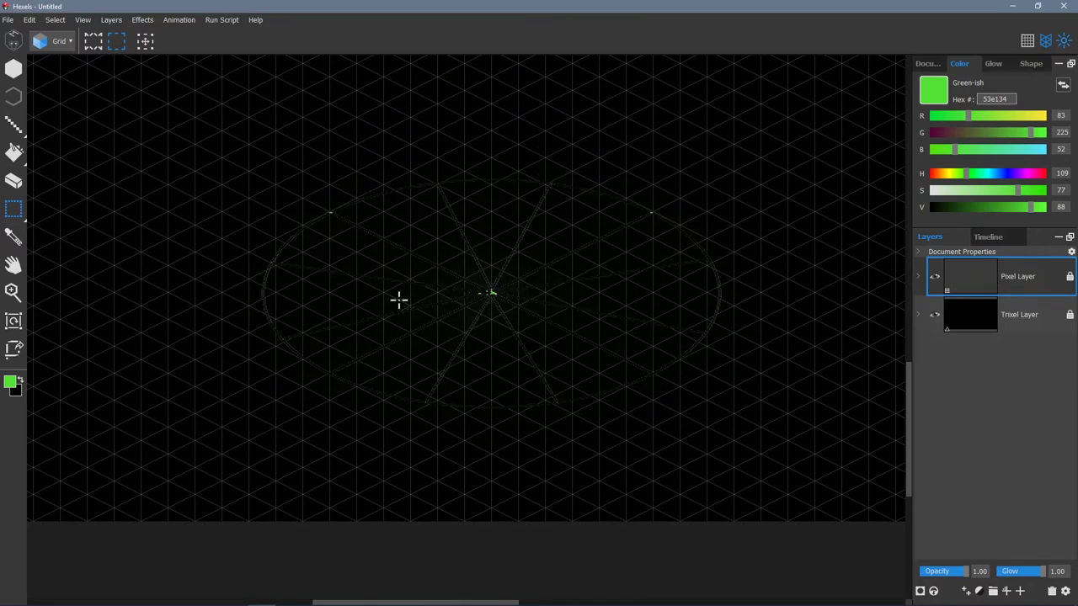
pyautogui.click(13, 69)
pyautogui.click(1002, 315)
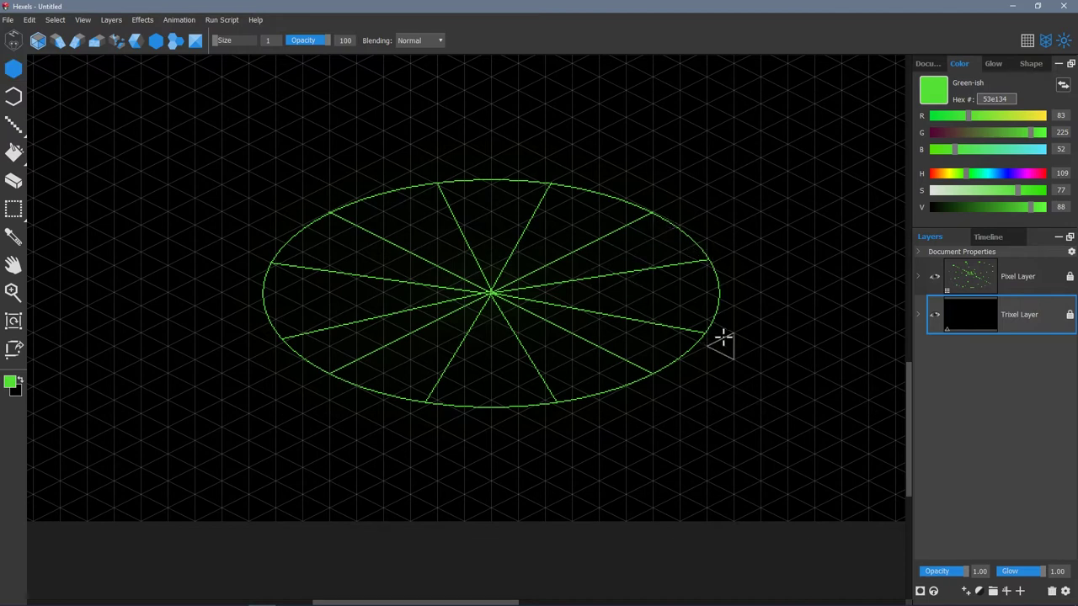
pyautogui.click(716, 251)
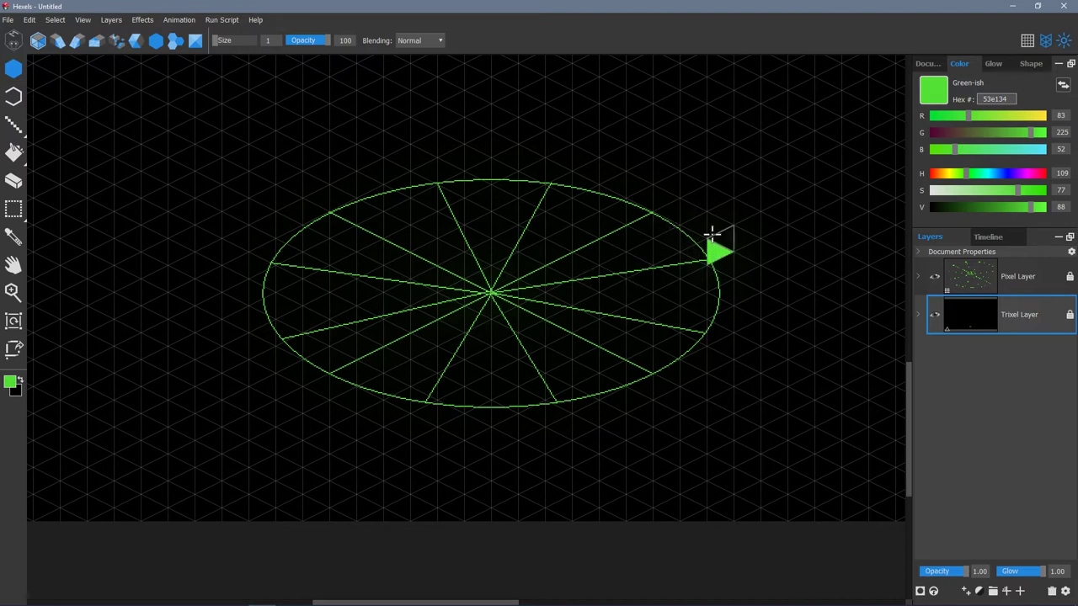
pyautogui.click(712, 229)
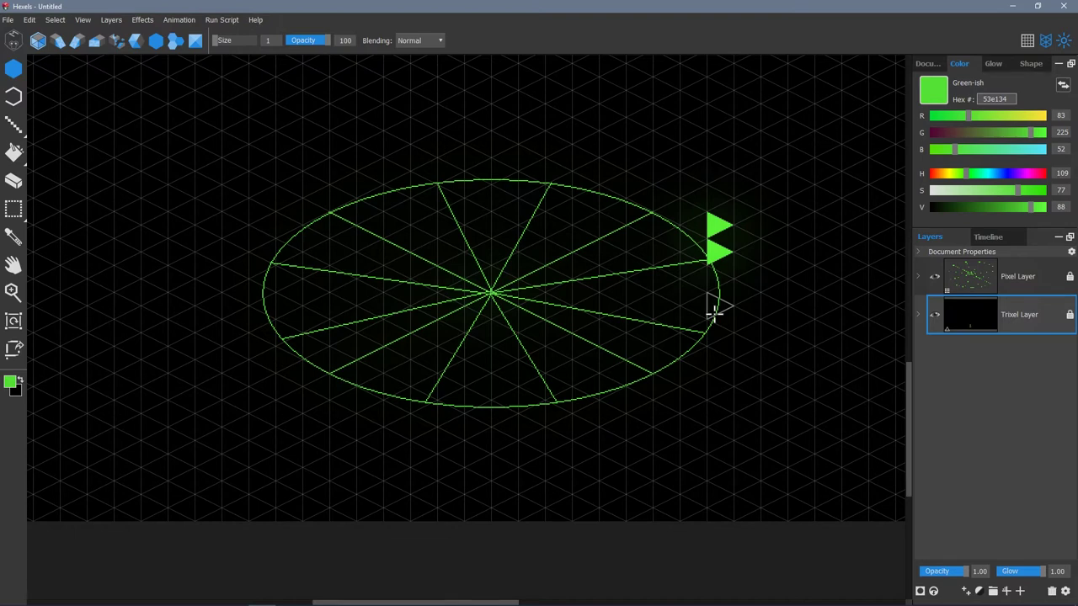
pyautogui.hotkey('ctrl', 'z')
pyautogui.hotkey('ctrl', 'z')
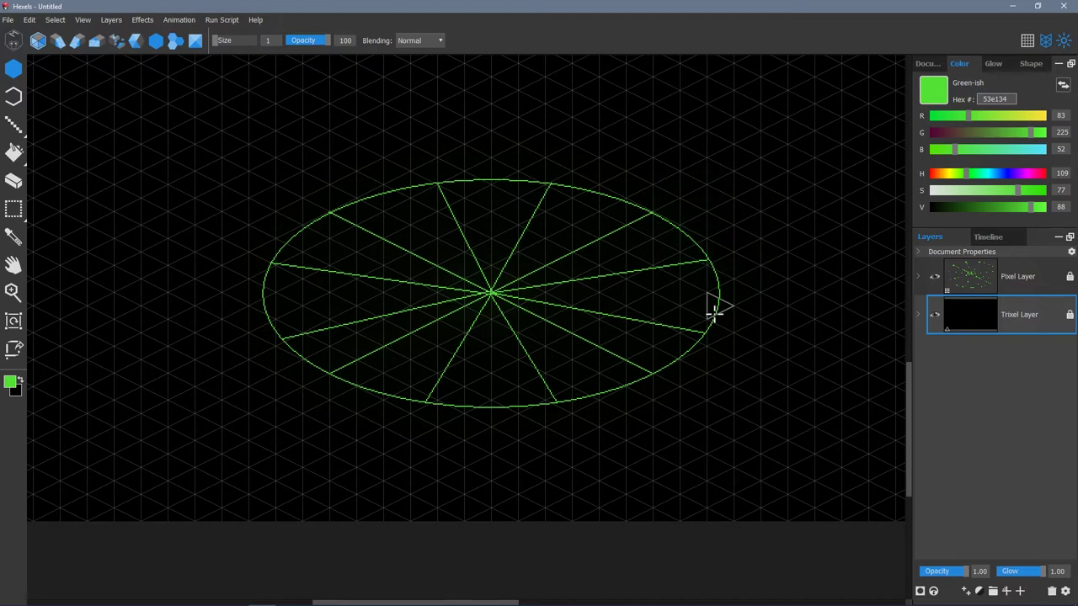
# Select the divided ellipse on the Pixel Layer and place a copy two trixels directly above the original.
pyautogui.click(13, 211)
pyautogui.moveTo(222, 171); pyautogui.dragTo(737, 425)
pyautogui.click(1017, 271)
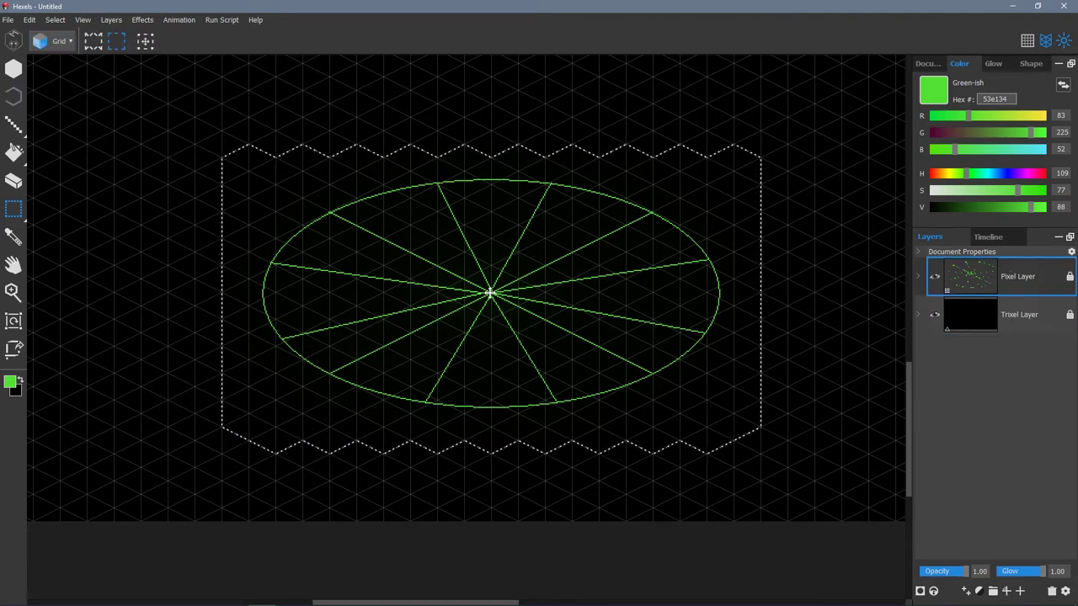
pyautogui.moveTo(489, 293); pyautogui.dragTo(492, 275)
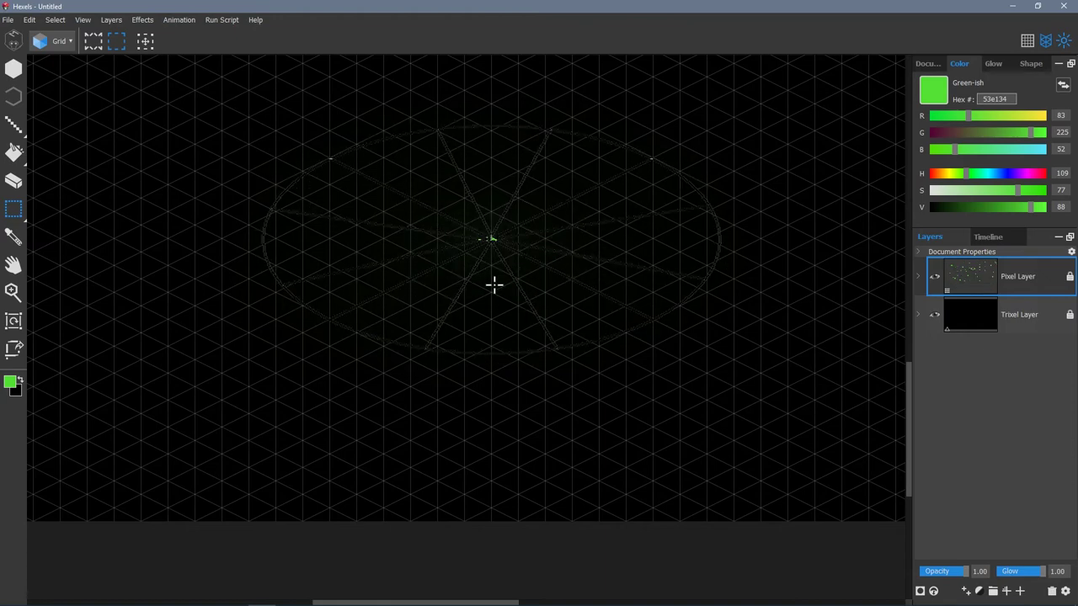
pyautogui.hotkey('ctrl', 'z')
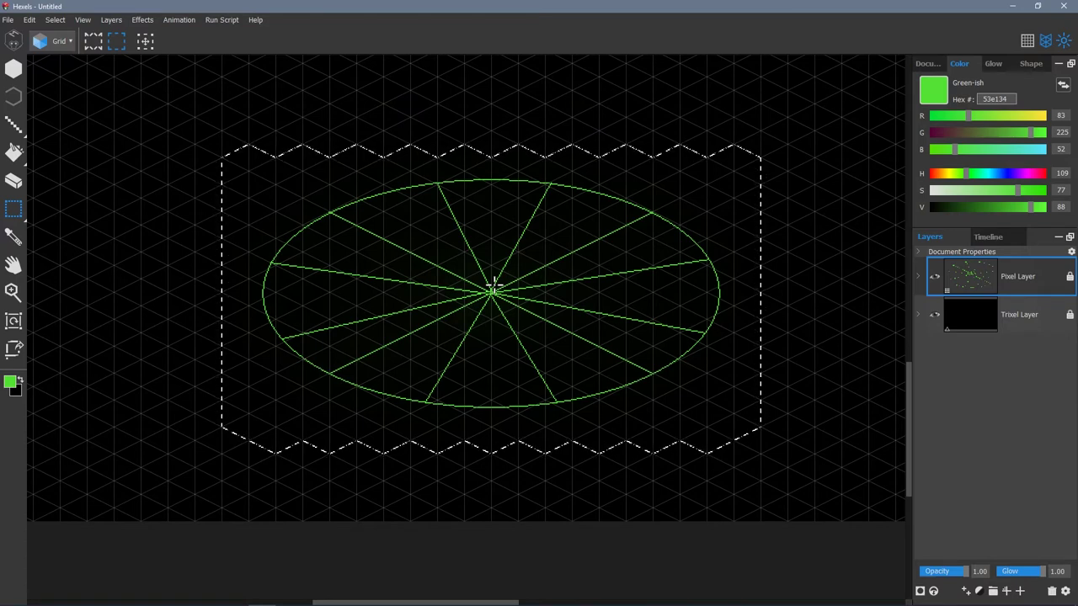
pyautogui.moveTo(494, 285); pyautogui.dragTo(490, 249)
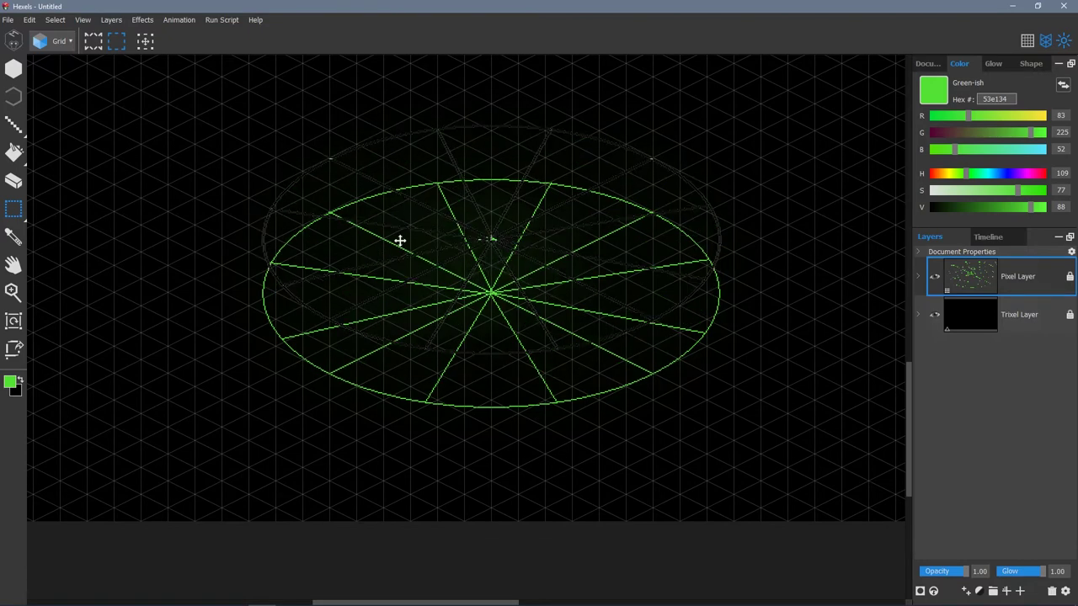
pyautogui.click(244, 177)
# Paste four more copies of the divided ellipse, stacking each one two trixels above the previous one.
pyautogui.hotkey('ctrl', 'v')
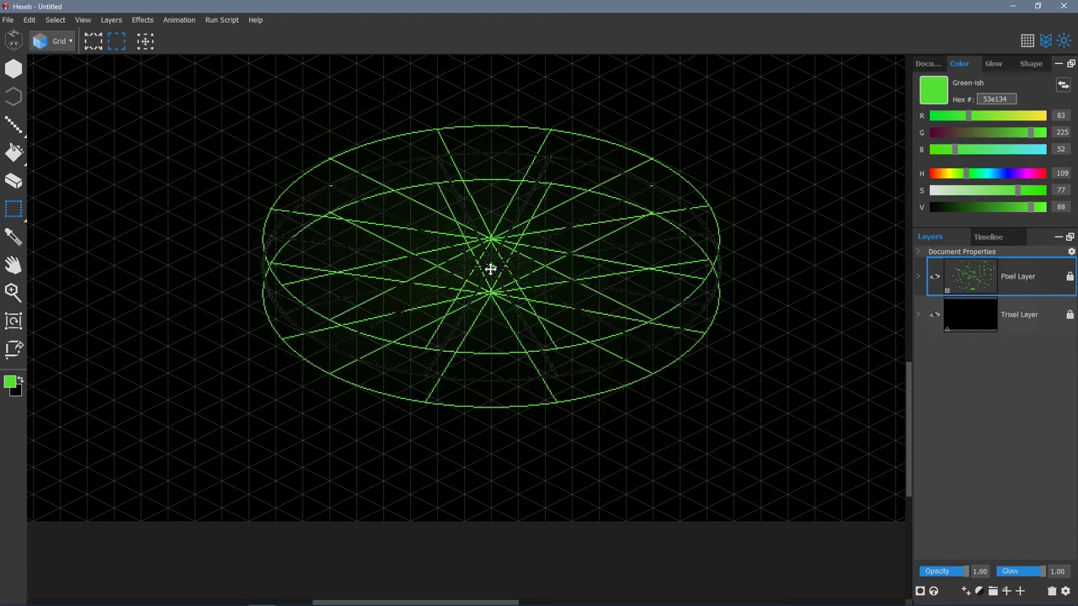
pyautogui.moveTo(489, 252); pyautogui.dragTo(489, 189)
pyautogui.click(362, 280)
pyautogui.hotkey('ctrl', 'v')
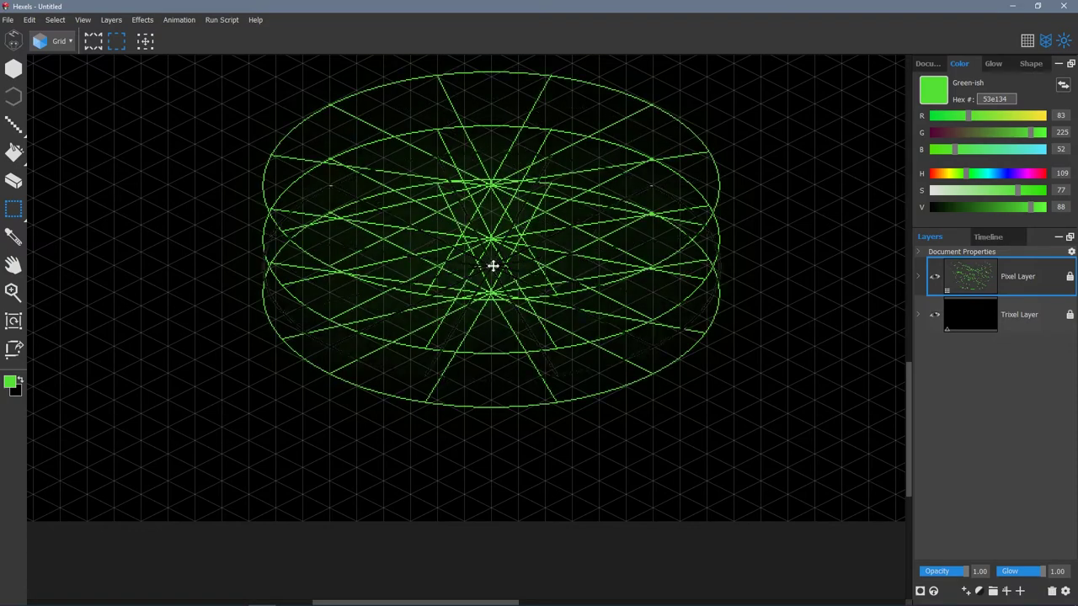
pyautogui.moveTo(494, 264); pyautogui.dragTo(494, 103)
pyautogui.scroll(3, 353, 480)
pyautogui.moveTo(491, 217); pyautogui.dragTo(489, 159)
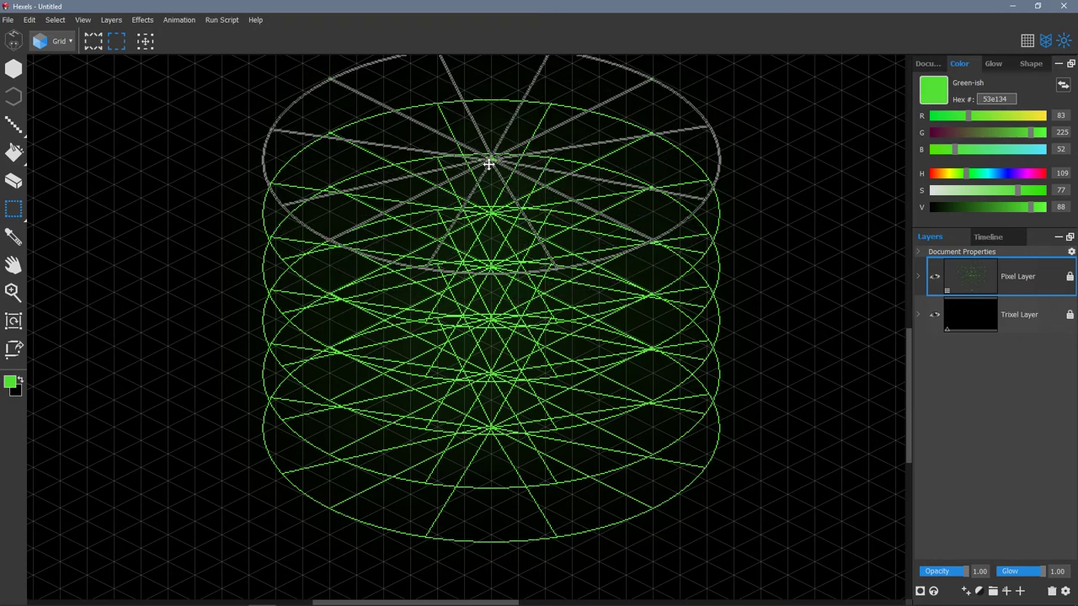
pyautogui.scroll(3, 178, 276)
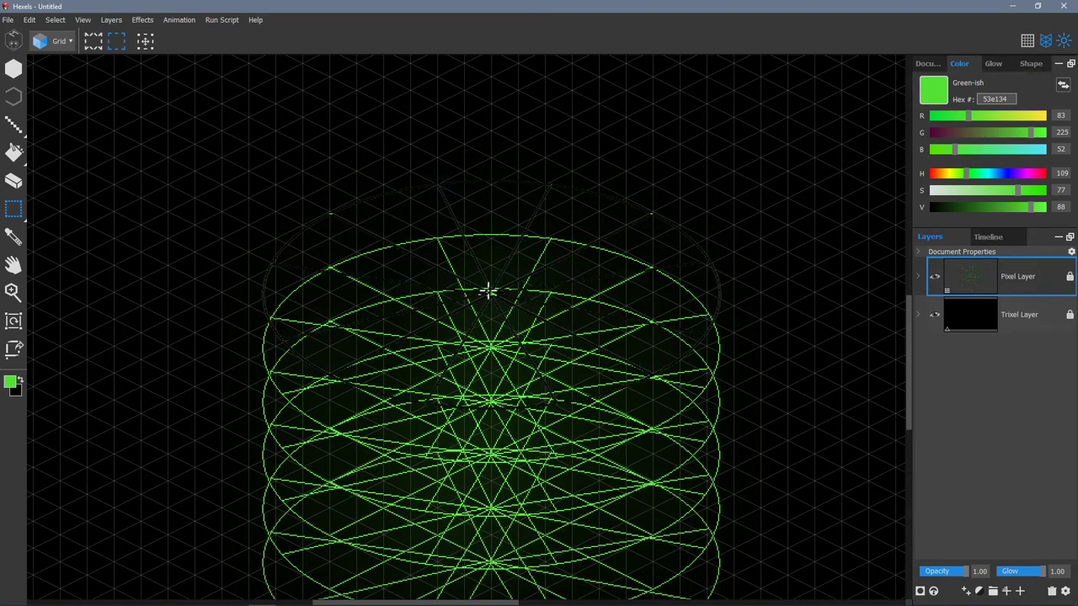
# Paste more copies of the divided ellipse on top of the stack at the same two-trixel spacing, up to ten levels.
pyautogui.hotkey('ctrl', 'v')
pyautogui.moveTo(489, 345); pyautogui.dragTo(489, 243)
pyautogui.scroll(1, 182, 344)
pyautogui.hotkey('ctrl', 'v')
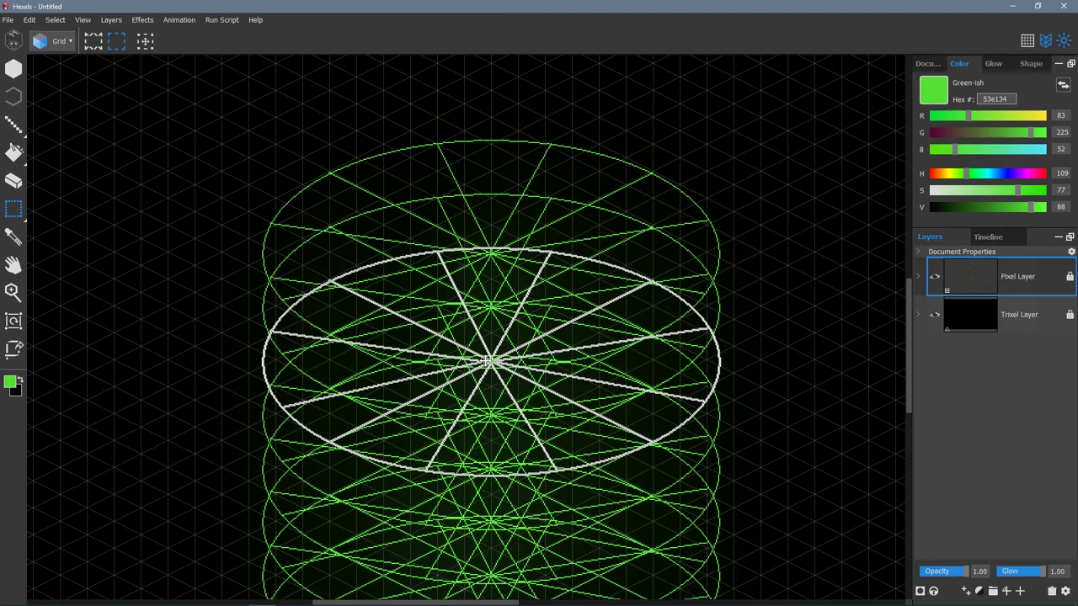
pyautogui.moveTo(489, 360)
pyautogui.mouseDown()
pyautogui.moveTo(488, 202)
pyautogui.moveTo(478, 199)
pyautogui.moveTo(489, 149)
pyautogui.mouseUp()
pyautogui.scroll(-1, 74, 396)
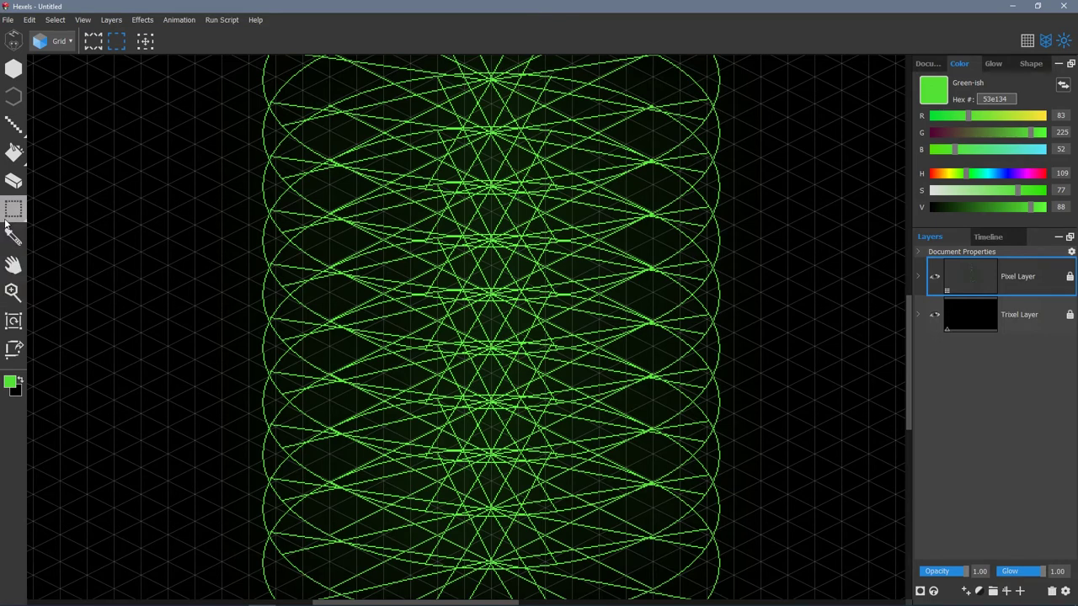
# Add a new pixel layer above the Pixel Layer and change the drawing colour to purple (hex db34e4).
pyautogui.click(12, 292)
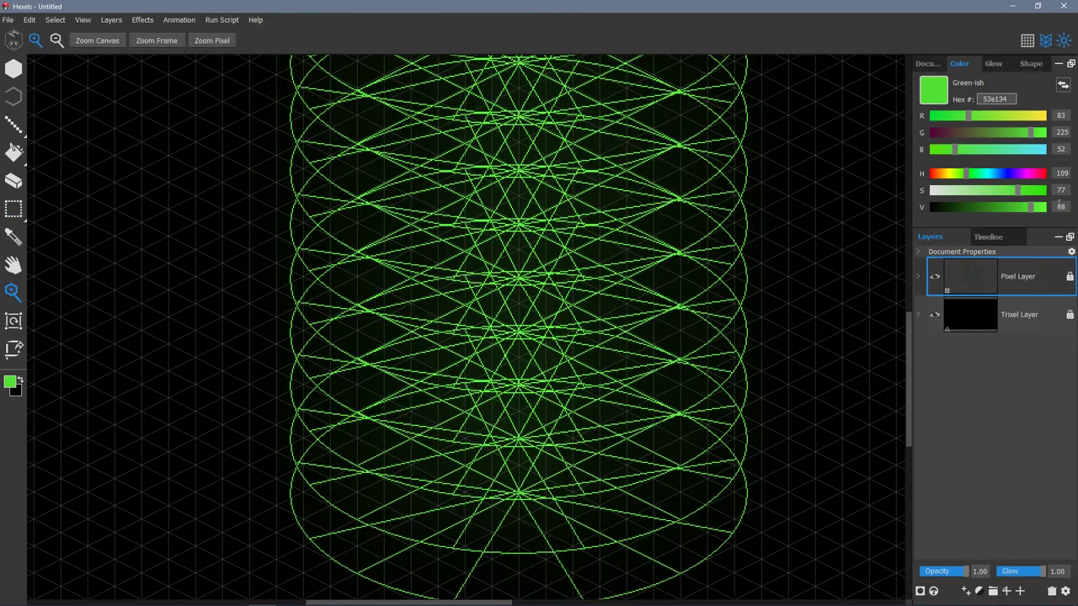
pyautogui.click(1007, 592)
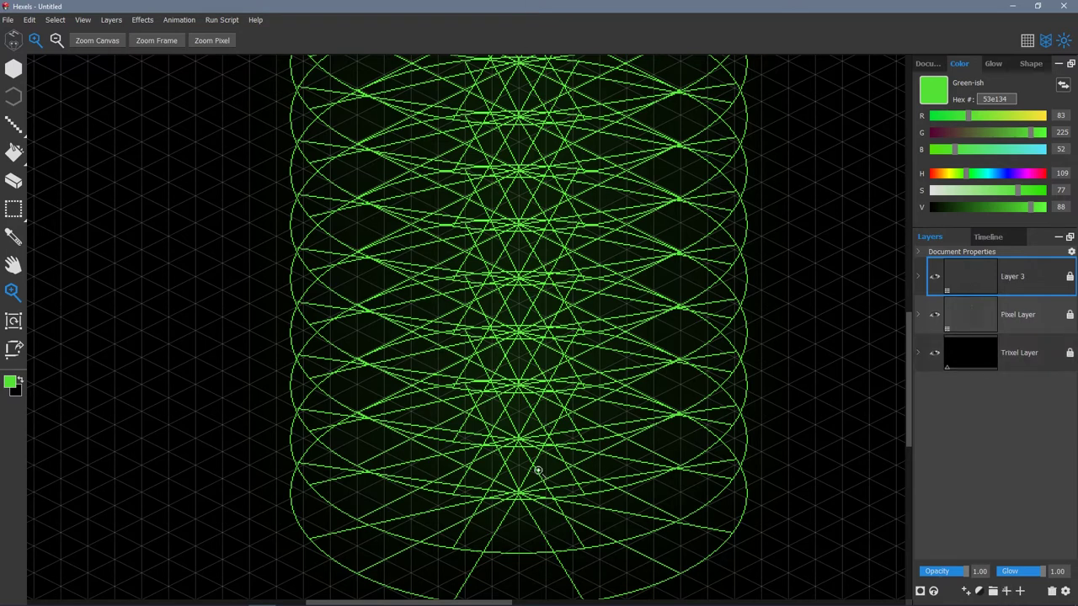
pyautogui.click(1025, 174)
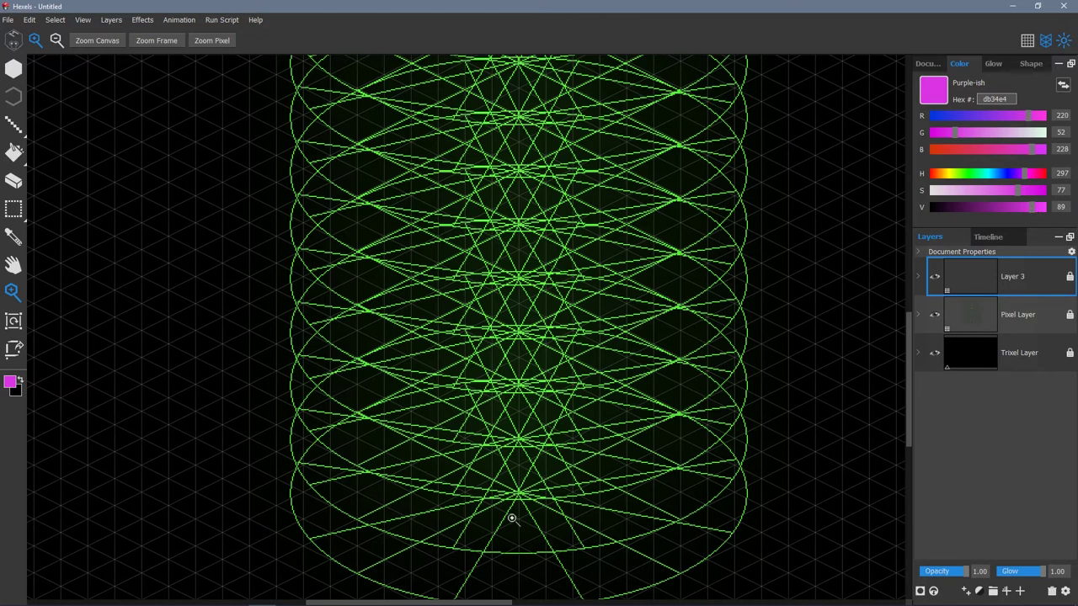
# Draw a small purple isometric ellipse around the centre point of the lowest divided ellipse.
pyautogui.moveTo(4, 125)
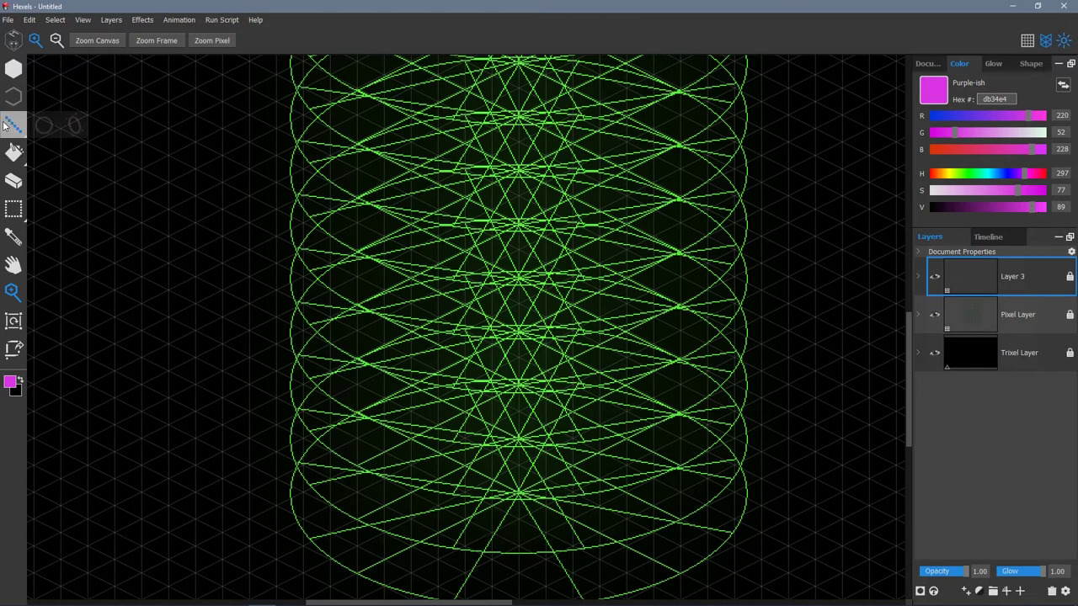
pyautogui.click(67, 123)
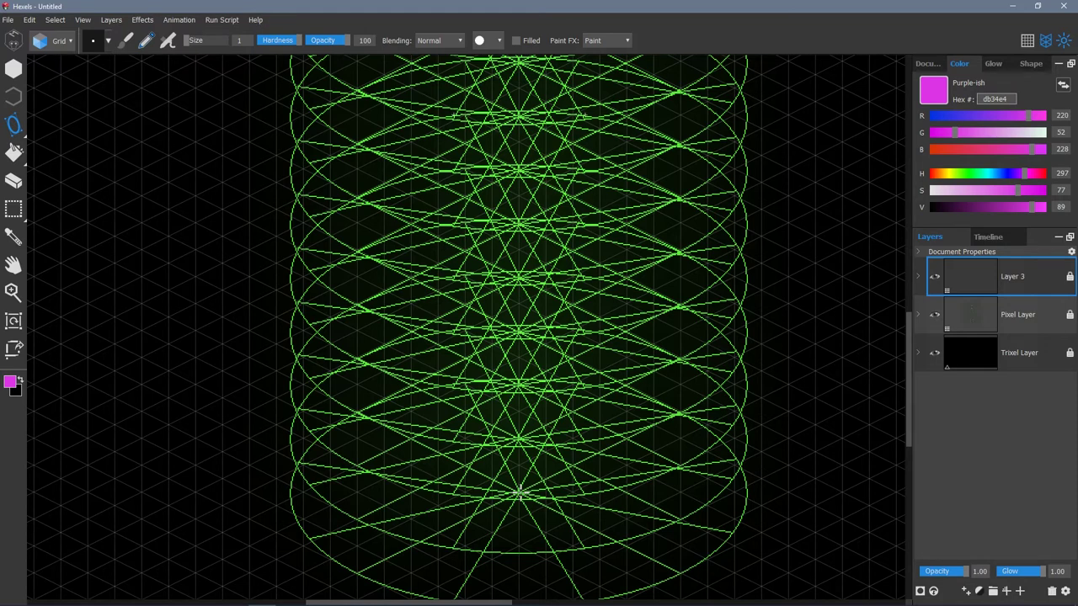
pyautogui.moveTo(519, 494); pyautogui.dragTo(563, 488)
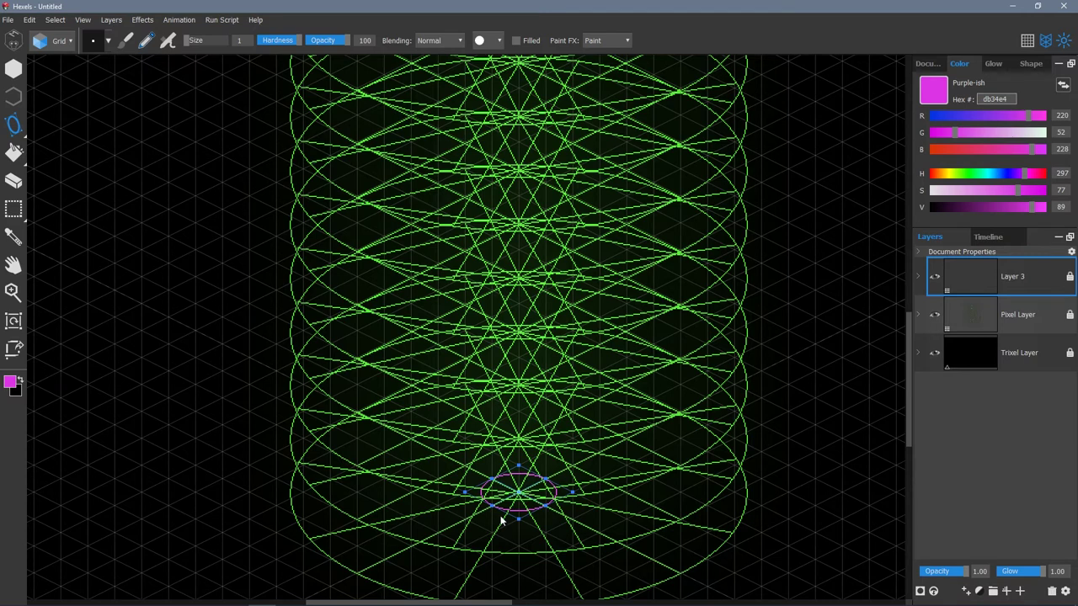
# Copy the small purple ellipse and place the copy directly above, at the centre of the topmost divided ellipse.
pyautogui.click(14, 209)
pyautogui.moveTo(579, 527); pyautogui.dragTo(493, 261)
pyautogui.hotkey('ctrl', 'c')
pyautogui.hotkey('ctrl', 'v')
pyautogui.scroll(4, 481, 140)
pyautogui.scroll(-5, 164, 393)
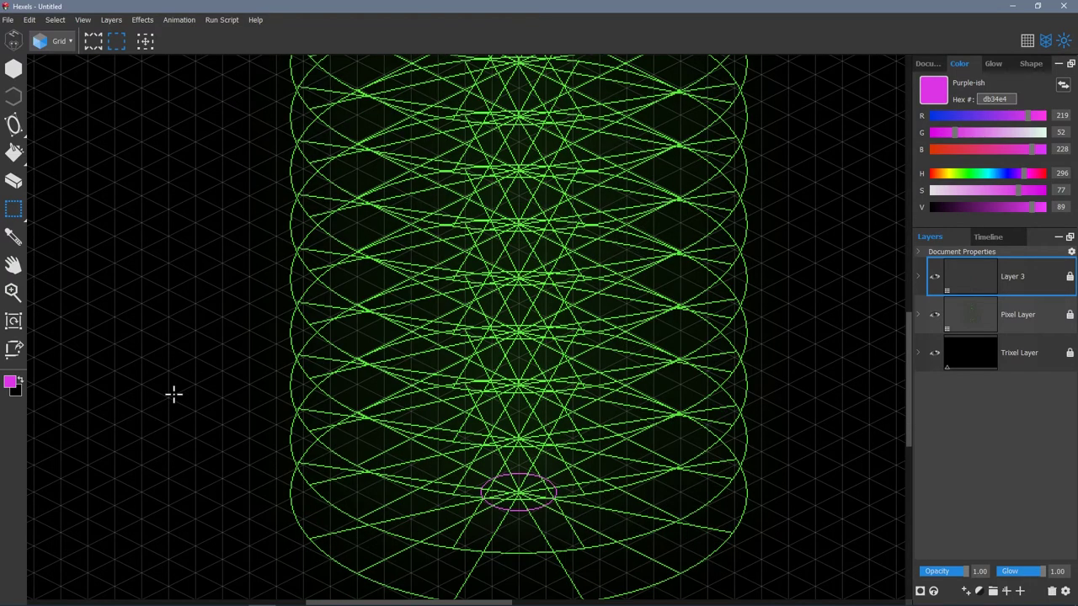
# Draw two vertical straight lines joining the outer sides of the two small purple ellipses to form the central column.
pyautogui.click(12, 124)
pyautogui.click(14, 125)
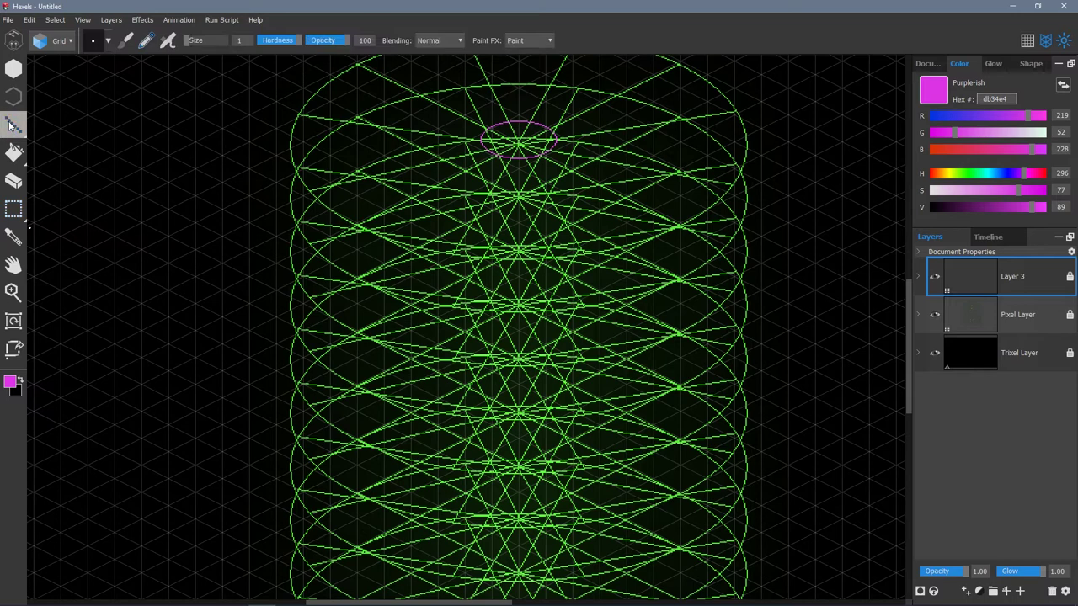
pyautogui.scroll(-2, 433, 257)
pyautogui.moveTo(481, 72); pyautogui.dragTo(480, 557)
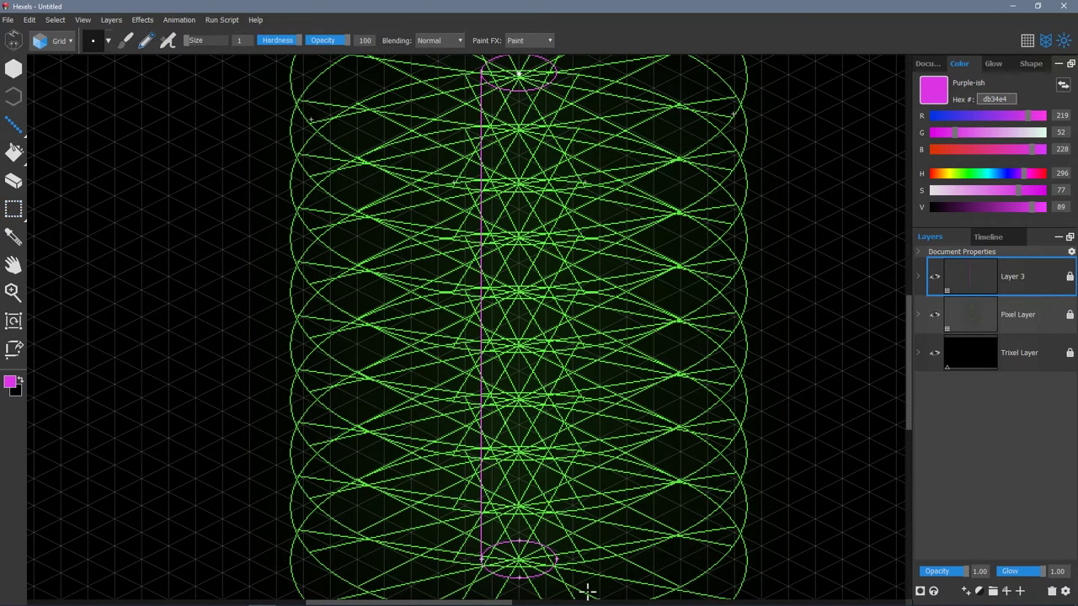
pyautogui.moveTo(556, 557); pyautogui.dragTo(556, 74)
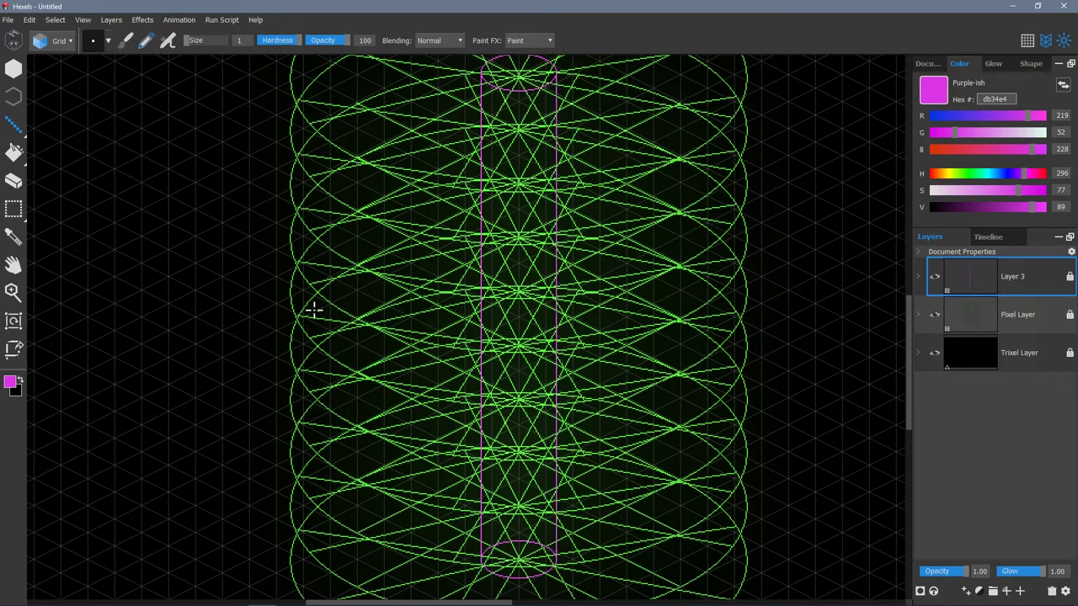
pyautogui.scroll(2, 286, 328)
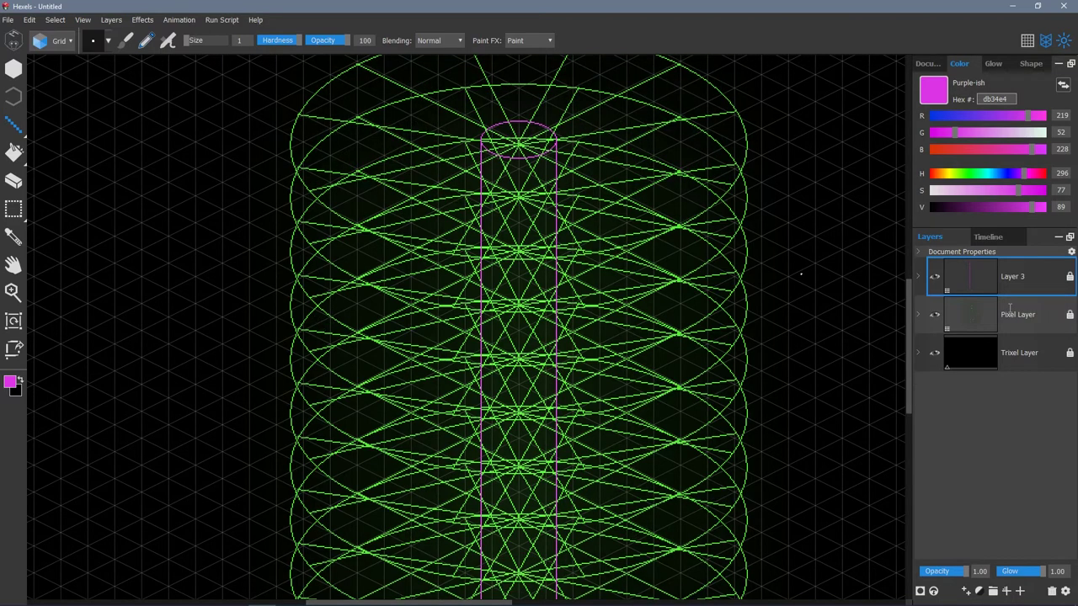
# Add another new pixel layer above Layer 3 and change the drawing colour to red (hex e41f1f).
pyautogui.click(1006, 591)
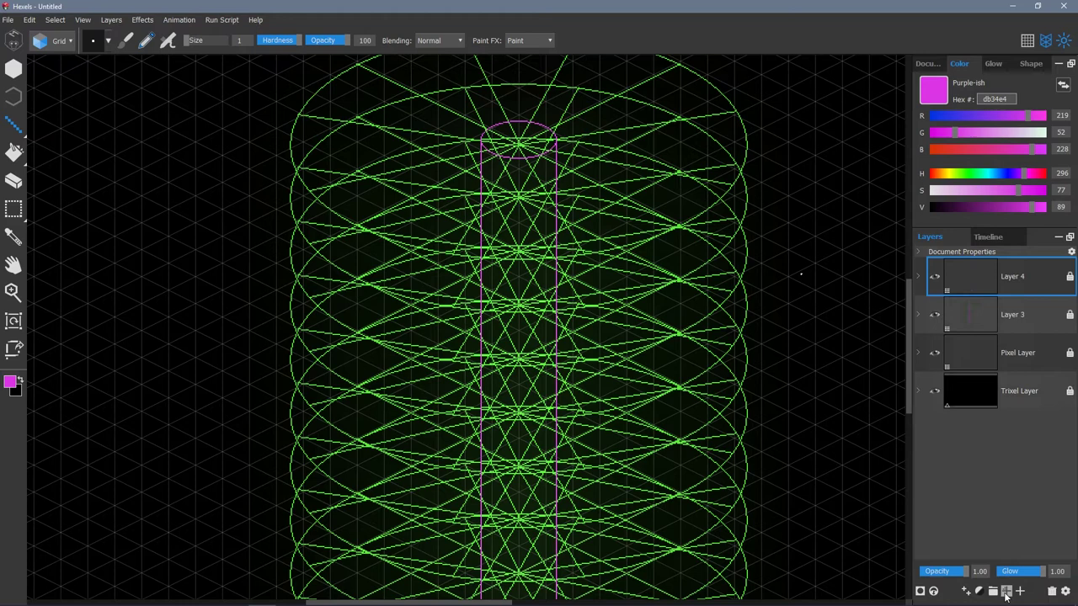
pyautogui.click(957, 116)
pyautogui.click(967, 132)
pyautogui.moveTo(942, 174); pyautogui.dragTo(930, 174)
pyautogui.moveTo(1019, 193); pyautogui.dragTo(1027, 190)
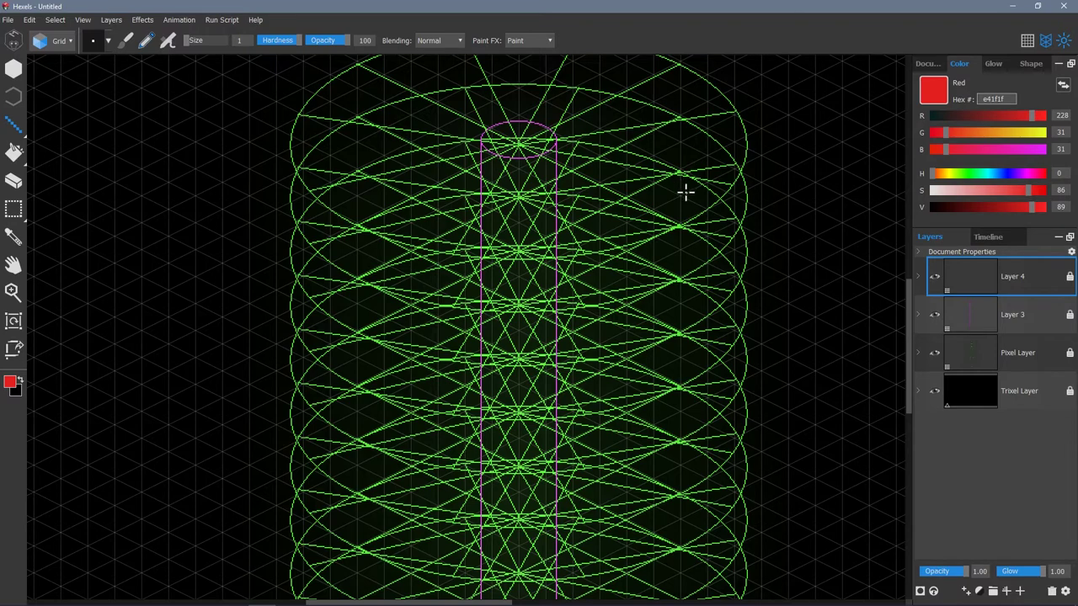
# Turn off the hexel grid on the canvas so only the ellipse guides are displayed.
pyautogui.scroll(-10, 662, 317)
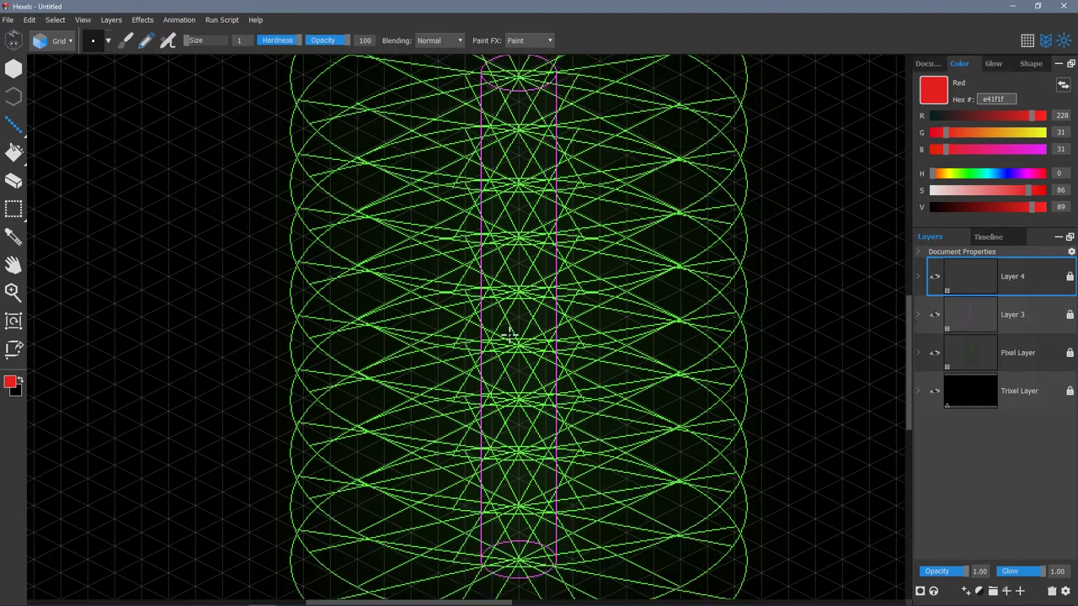
pyautogui.scroll(3, 510, 337)
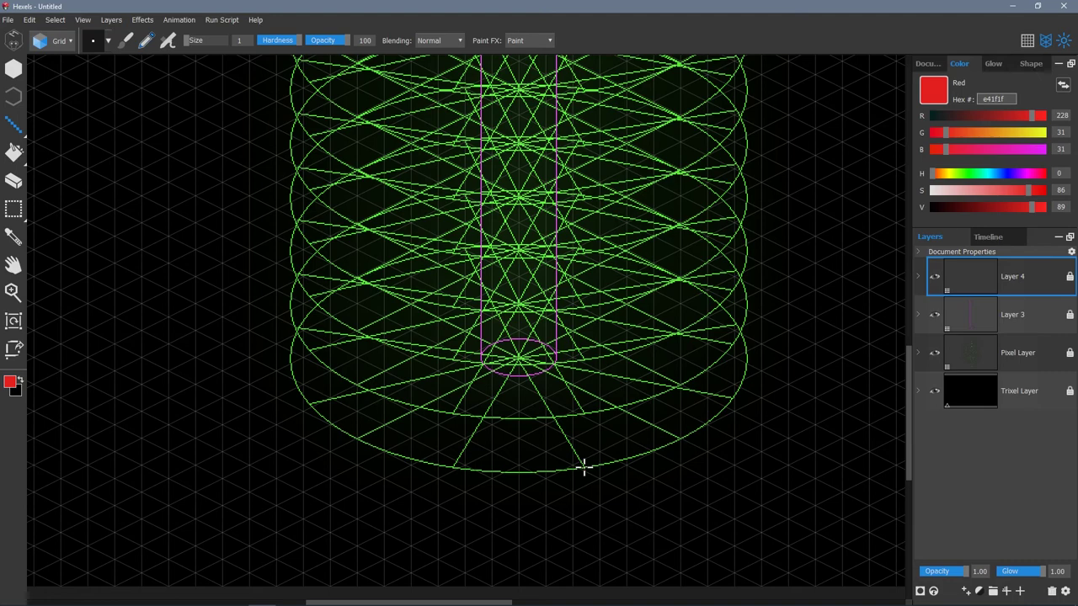
pyautogui.scroll(2, 579, 467)
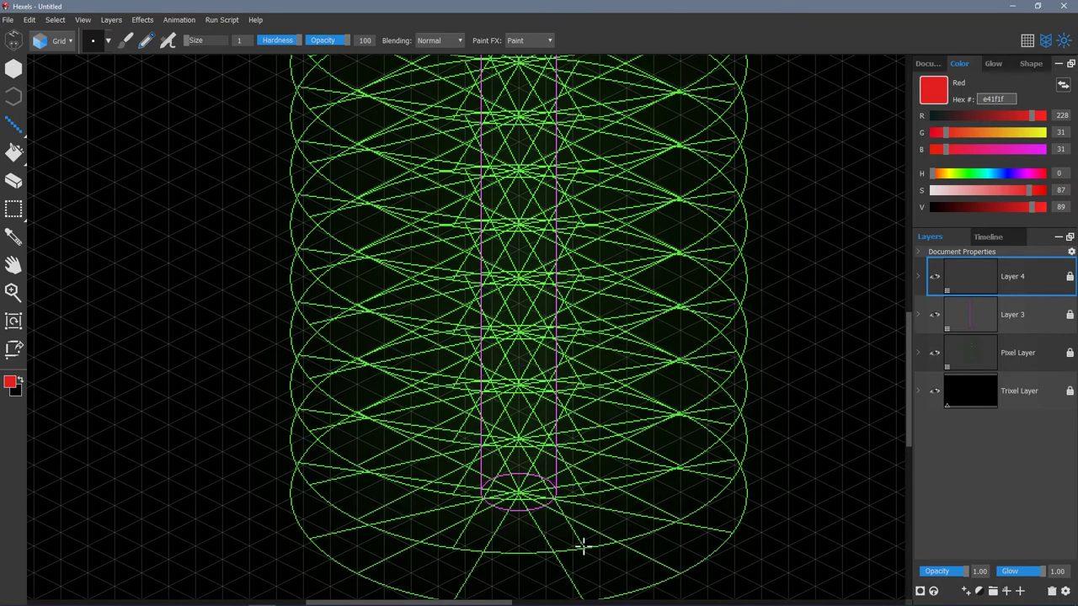
pyautogui.scroll(-2, 576, 549)
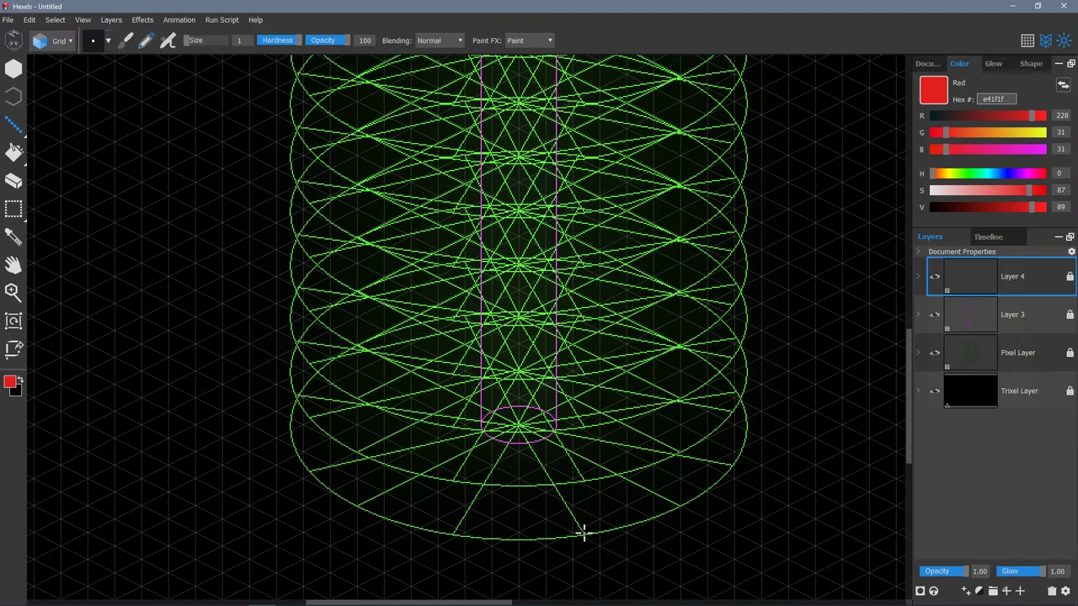
pyautogui.moveTo(583, 532); pyautogui.dragTo(576, 481)
pyautogui.click(929, 64)
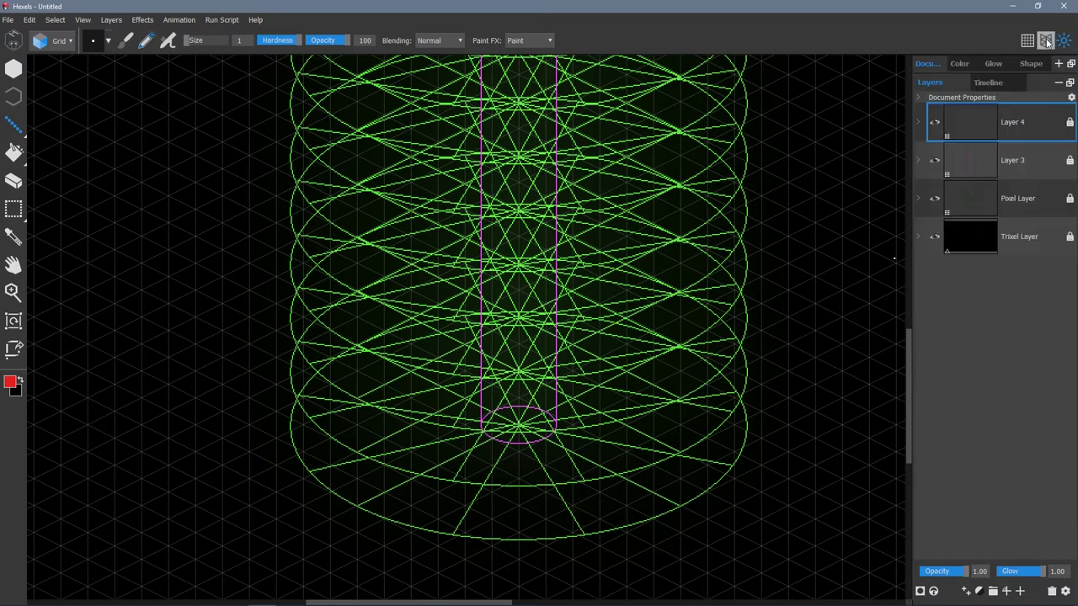
pyautogui.click(1046, 41)
pyautogui.click(958, 66)
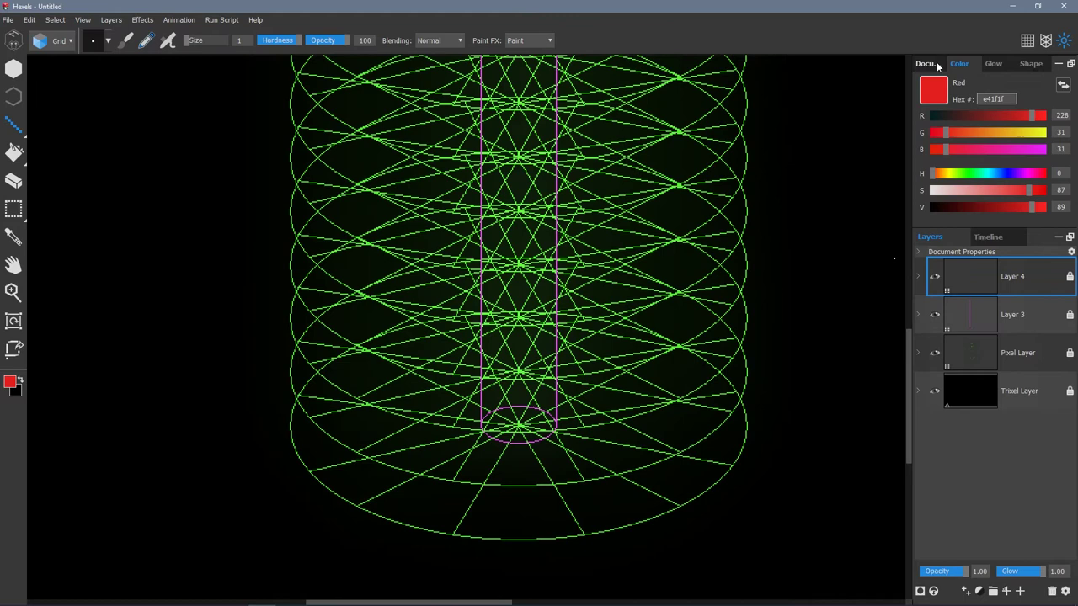
pyautogui.click(935, 66)
# Draw vertical red lines down the full stack through the wedge corners on the right half of the ellipses' outlines.
pyautogui.scroll(2, 582, 253)
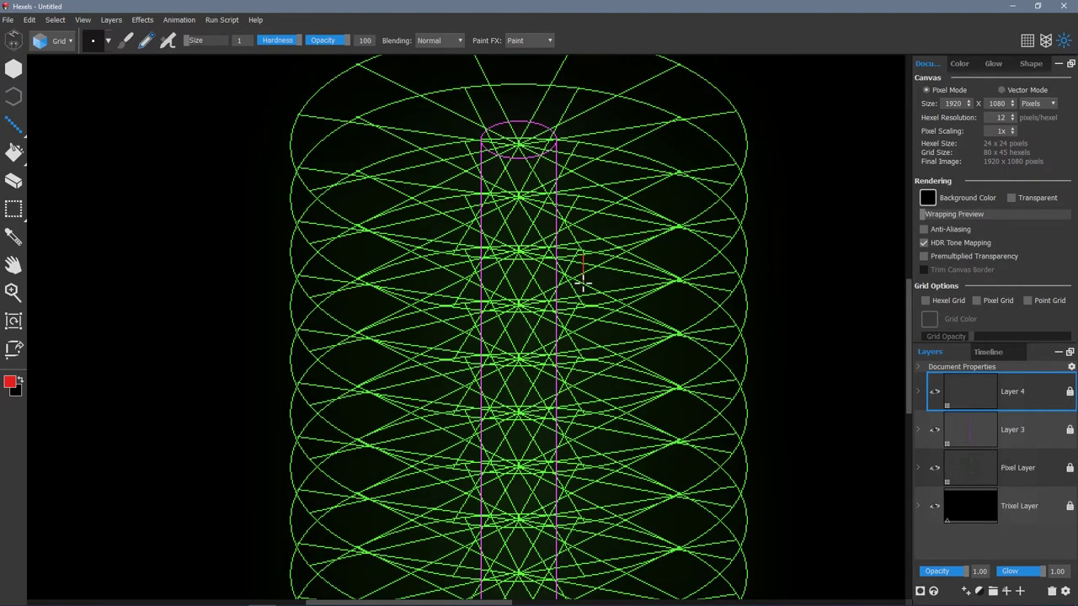
pyautogui.moveTo(582, 283); pyautogui.dragTo(584, 534)
pyautogui.scroll(-3, 583, 342)
pyautogui.scroll(3, 666, 199)
pyautogui.moveTo(666, 200); pyautogui.dragTo(666, 478)
pyautogui.scroll(-3, 666, 287)
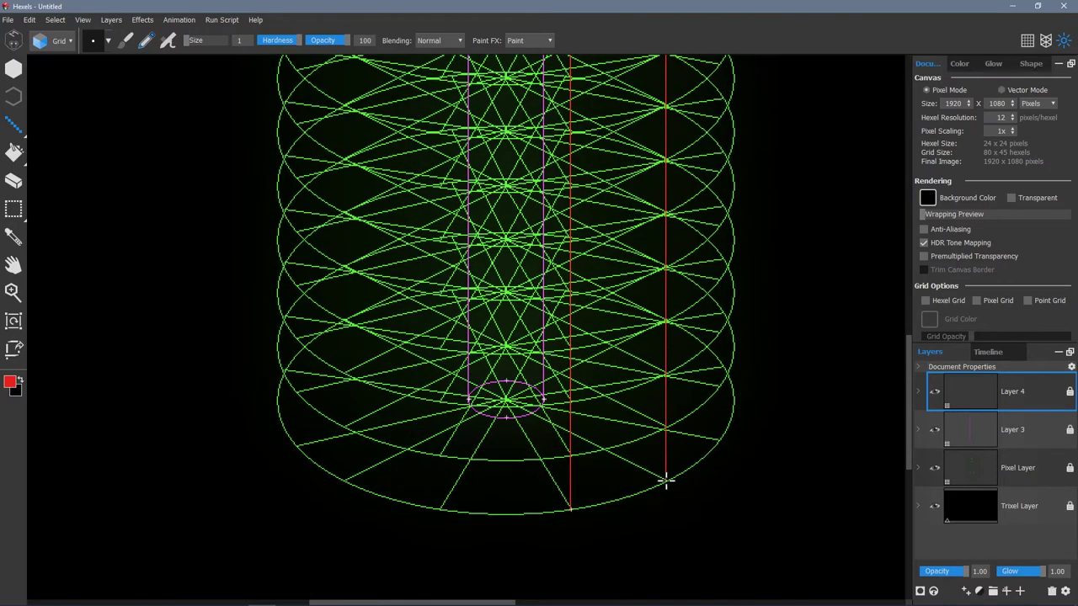
pyautogui.scroll(3, 717, 159)
pyautogui.moveTo(717, 159); pyautogui.dragTo(719, 507)
# Draw vertical red lines down the full stack through the three front wedge corners on the ellipses' left half.
pyautogui.scroll(-2, 718, 337)
pyautogui.moveTo(440, 576); pyautogui.dragTo(438, 227)
pyautogui.scroll(2, 439, 384)
pyautogui.moveTo(344, 200); pyautogui.dragTo(344, 481)
pyautogui.scroll(-3, 343, 337)
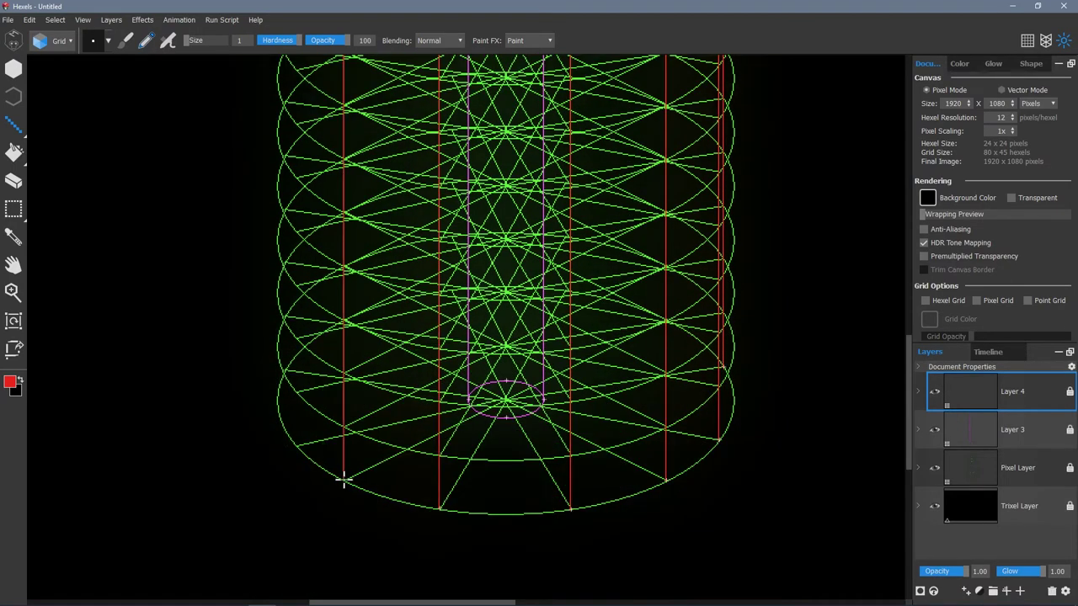
pyautogui.moveTo(296, 443); pyautogui.dragTo(296, 164)
# Draw the remaining vertical red lines through the rear wedge corners, linking all twelve corners from the top ellipse to the lowest.
pyautogui.scroll(3, 297, 239)
pyautogui.moveTo(286, 88); pyautogui.dragTo(285, 575)
pyautogui.scroll(1, 264, 259)
pyautogui.scroll(-5, 342, 429)
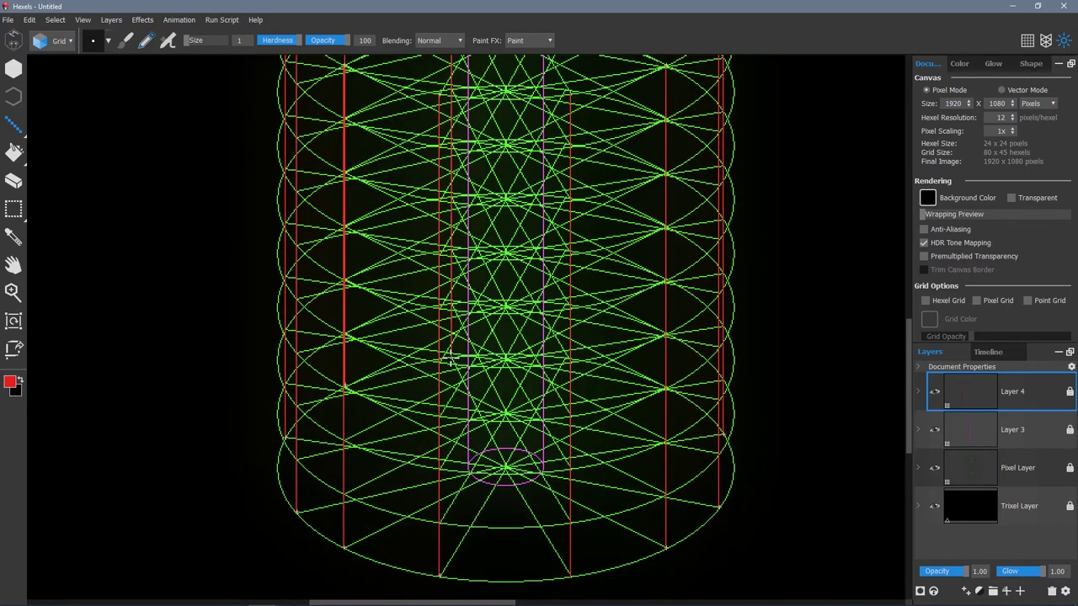
pyautogui.hscroll(2, 447, 361)
pyautogui.scroll(2, 503, 426)
pyautogui.scroll(-2, 337, 396)
pyautogui.scroll(5, 401, 206)
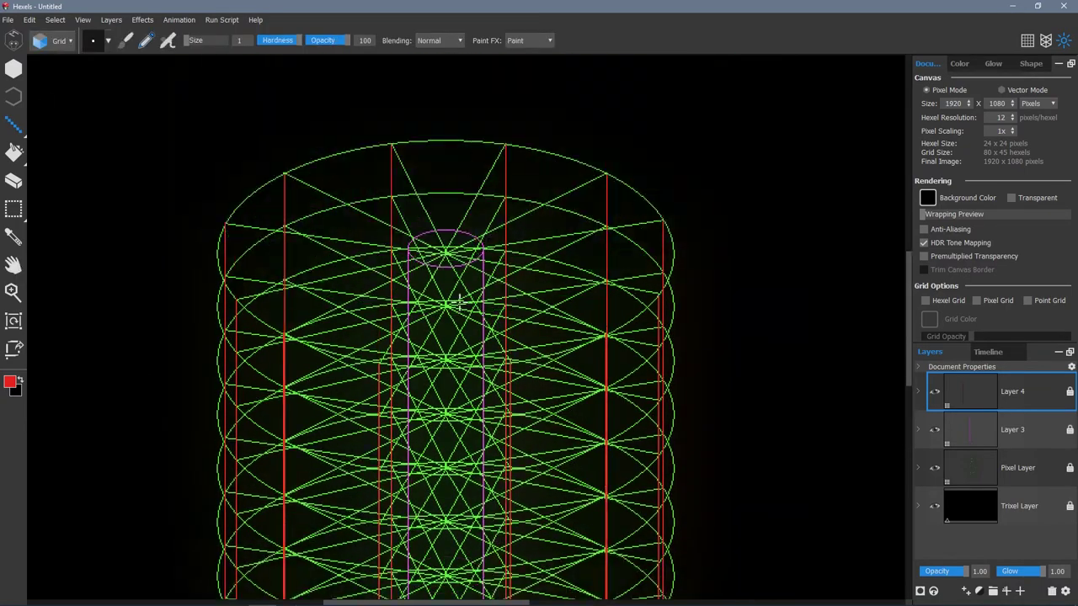
# Select the lowest small purple ellipse on Layer 3 and turn the hexel grid back on.
pyautogui.doubleClick(13, 265)
pyautogui.click(13, 208)
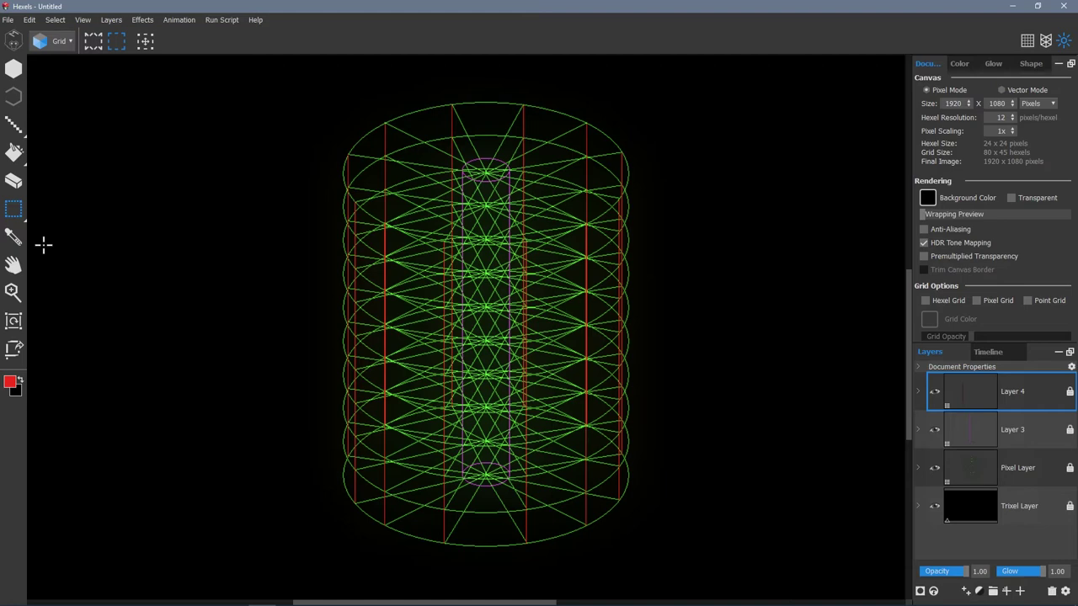
pyautogui.click(1012, 430)
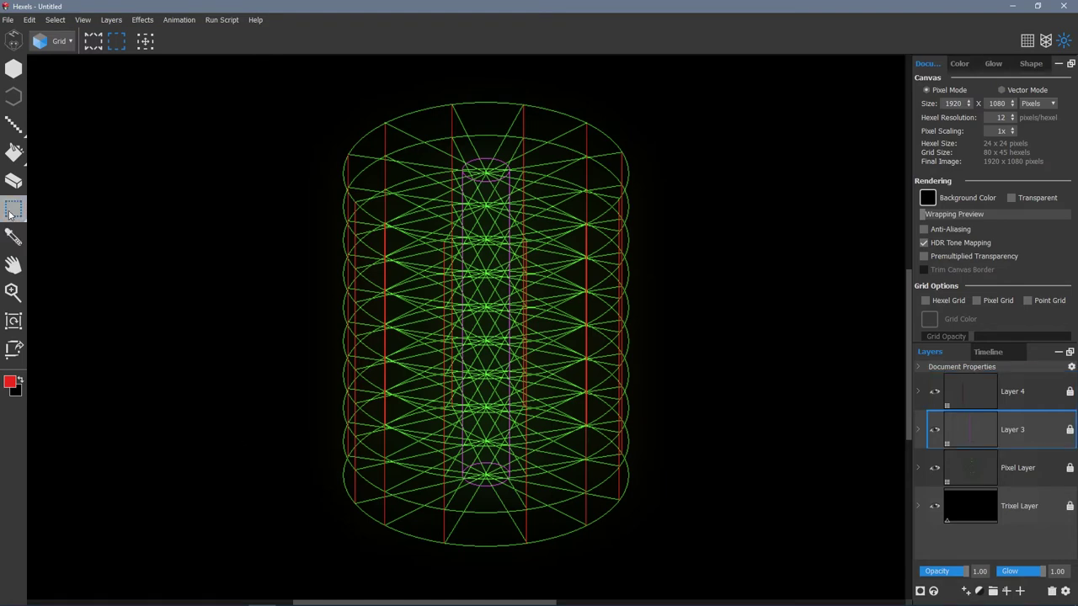
pyautogui.moveTo(513, 459); pyautogui.dragTo(513, 458)
pyautogui.click(13, 293)
pyautogui.click(455, 448)
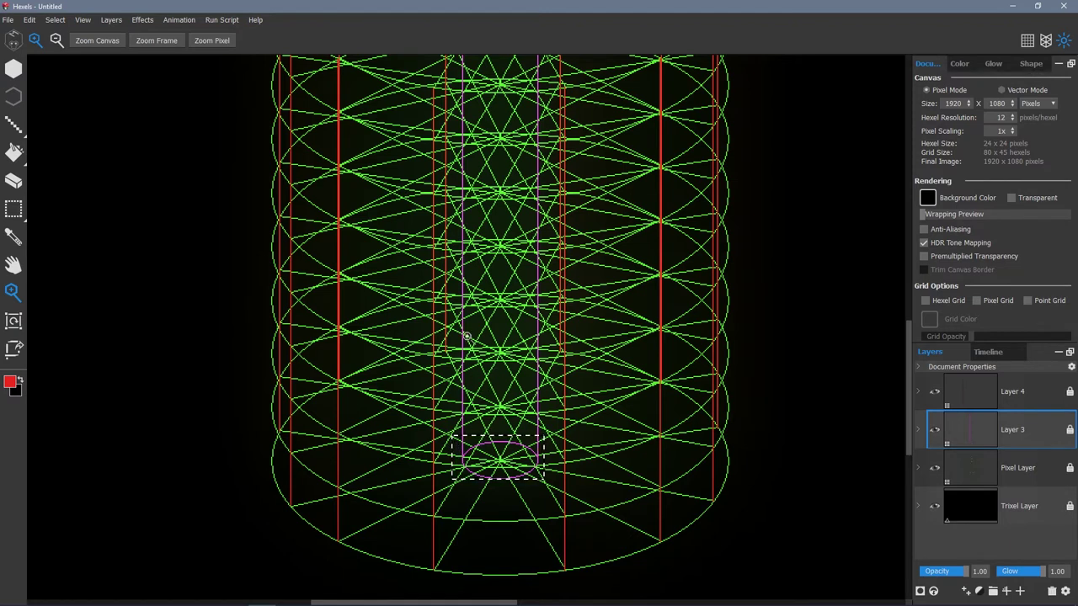
pyautogui.press('m')
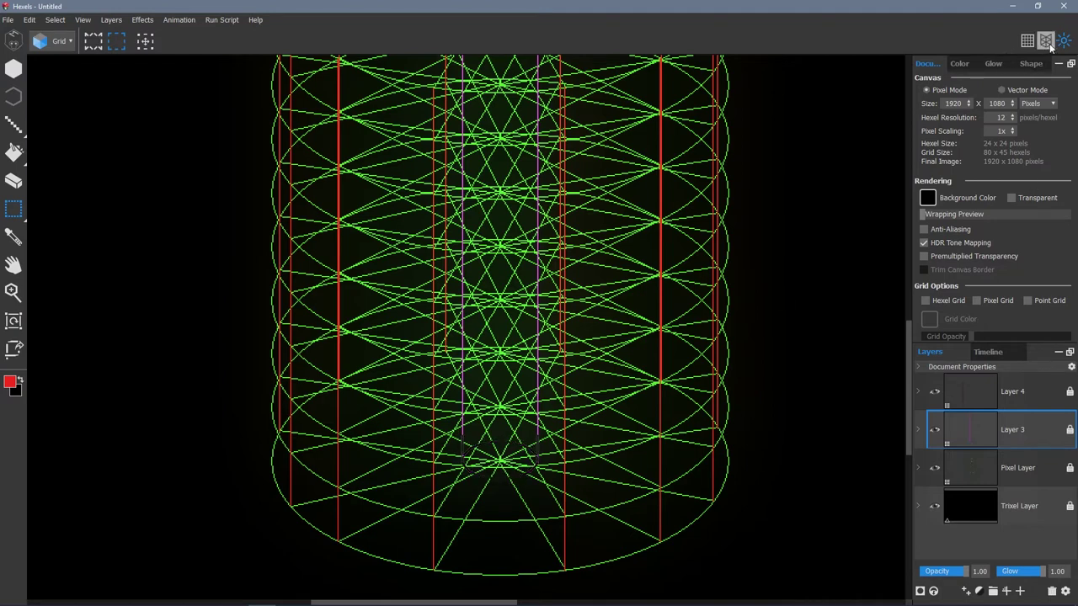
pyautogui.click(1048, 45)
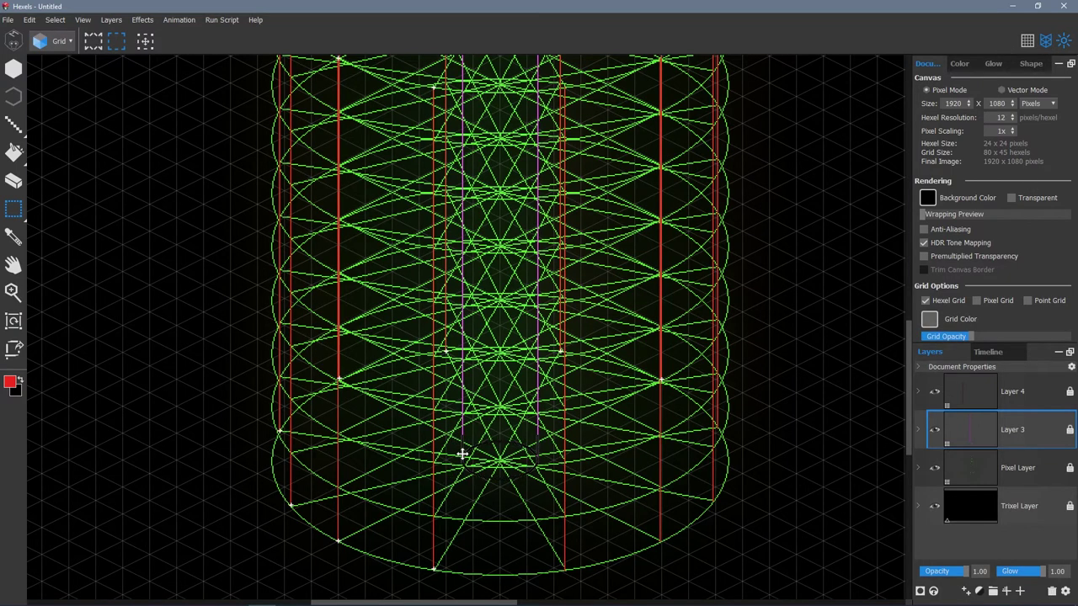
# Place copies of the small purple ellipse up the central column, one at each level of the stack, two trixels apart.
pyautogui.moveTo(462, 454); pyautogui.dragTo(462, 404)
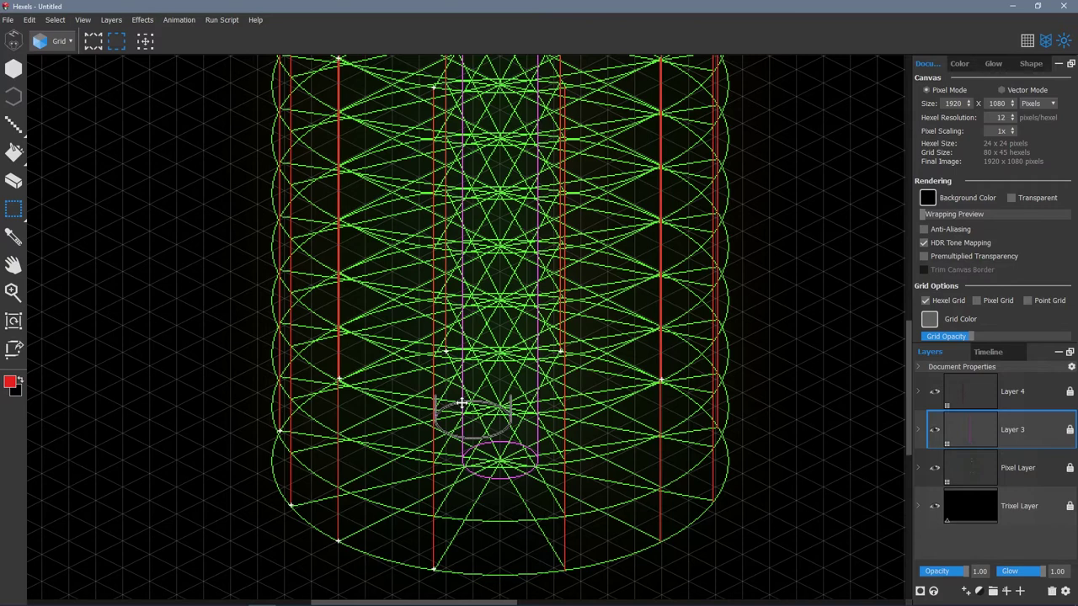
pyautogui.click(464, 403)
pyautogui.click(465, 346)
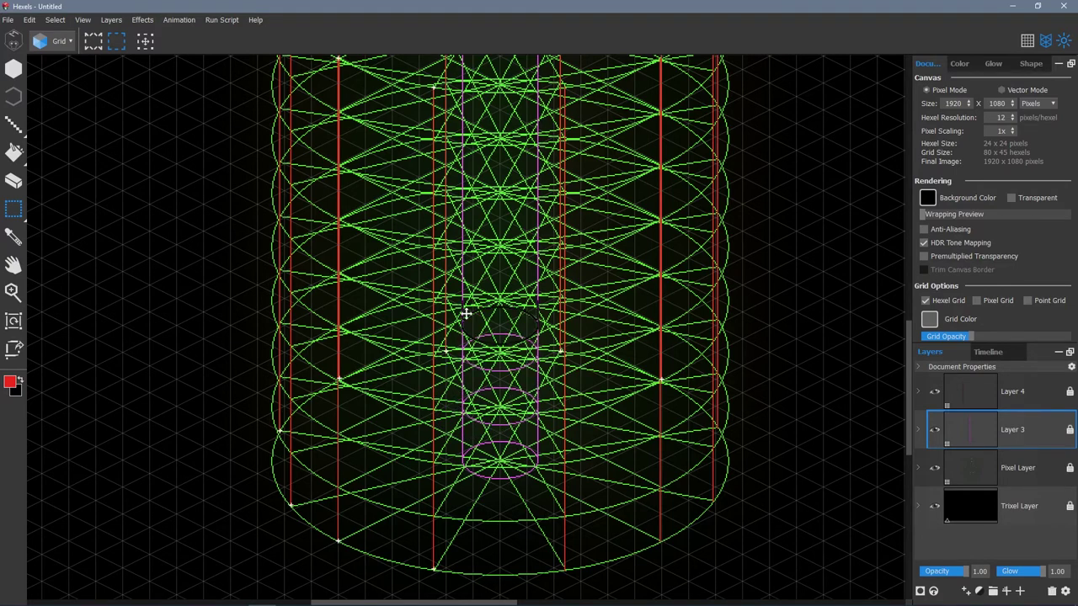
pyautogui.moveTo(465, 315); pyautogui.dragTo(464, 238)
pyautogui.moveTo(464, 239); pyautogui.dragTo(464, 185)
pyautogui.scroll(2, 438, 253)
pyautogui.moveTo(464, 319); pyautogui.dragTo(464, 278)
# Check what the guide layers contain by temporarily hiding Pixel Layer, Layer 3 and Layer 4 one at a time.
pyautogui.press('space')
pyautogui.scroll(-3, 337, 337)
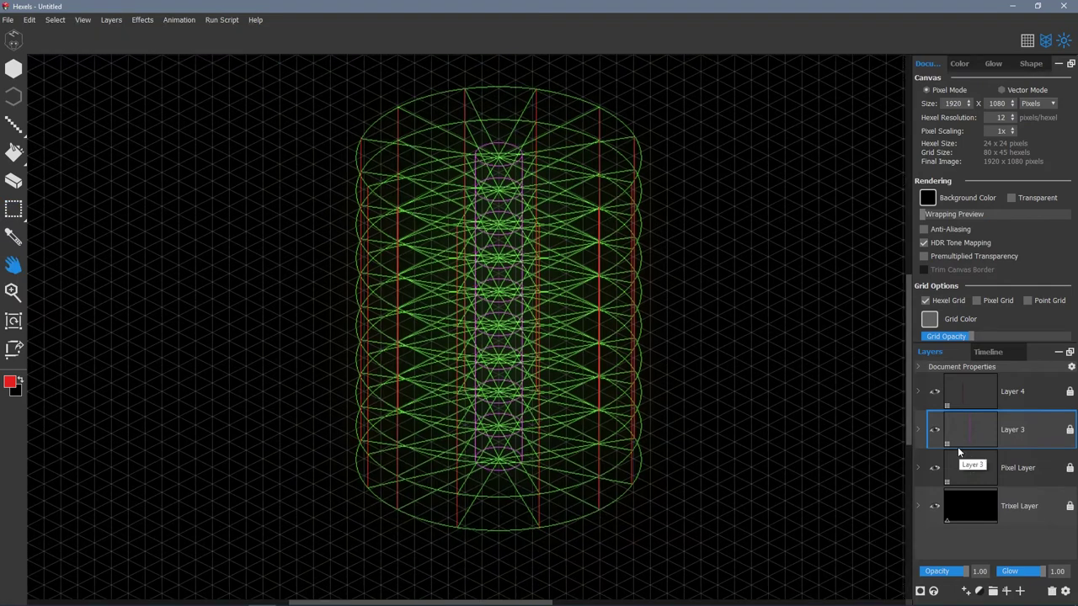
pyautogui.click(1021, 468)
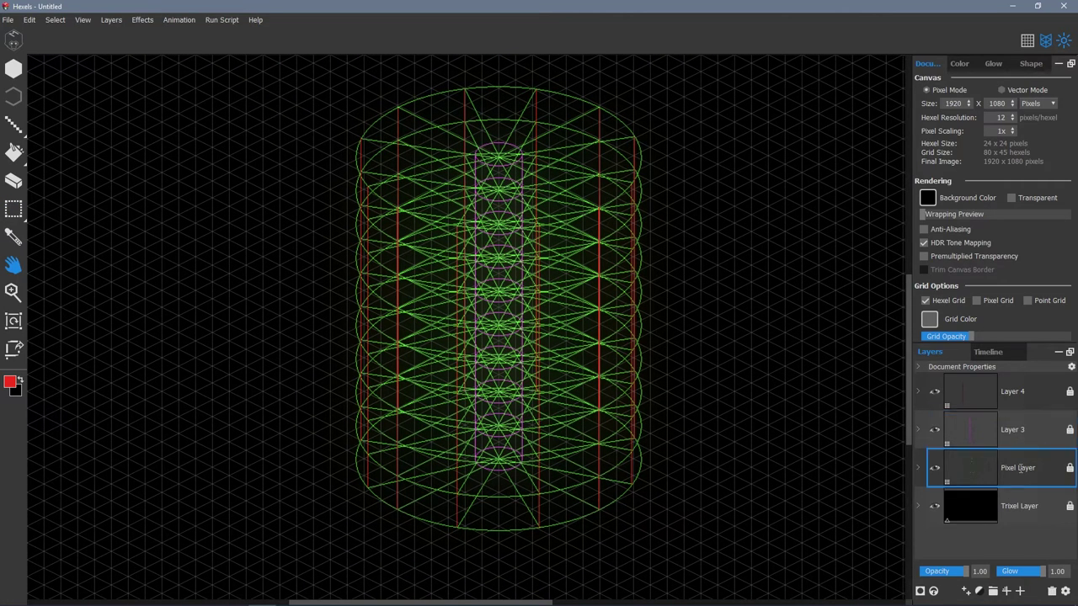
pyautogui.click(933, 470)
pyautogui.click(934, 468)
pyautogui.click(934, 431)
pyautogui.click(934, 431)
pyautogui.click(935, 392)
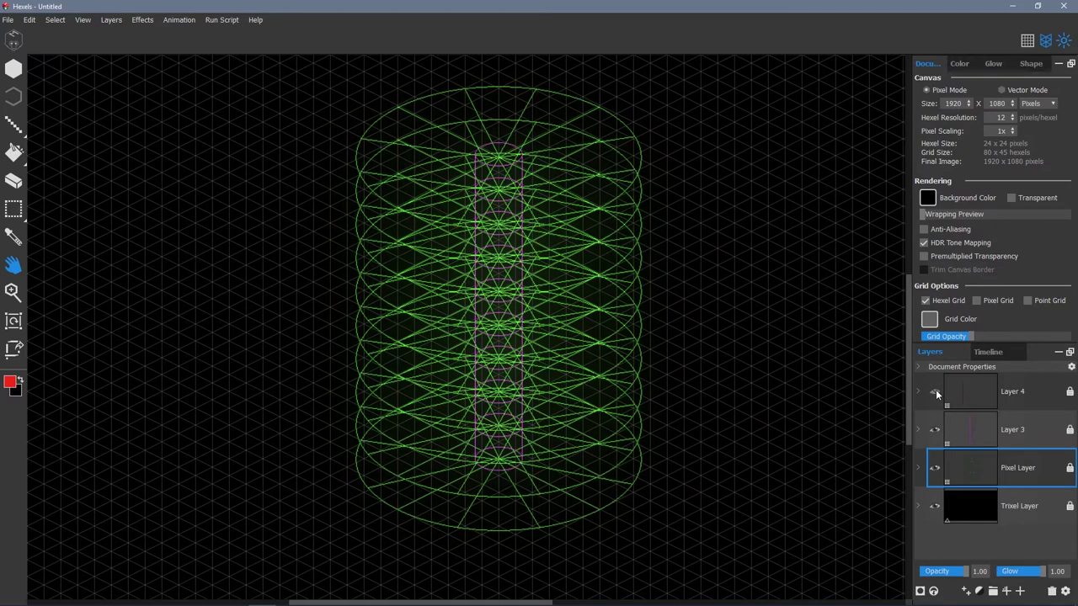
pyautogui.click(934, 392)
# Group Layer 4, Layer 3 and Pixel Layer together.
pyautogui.click(1039, 401)
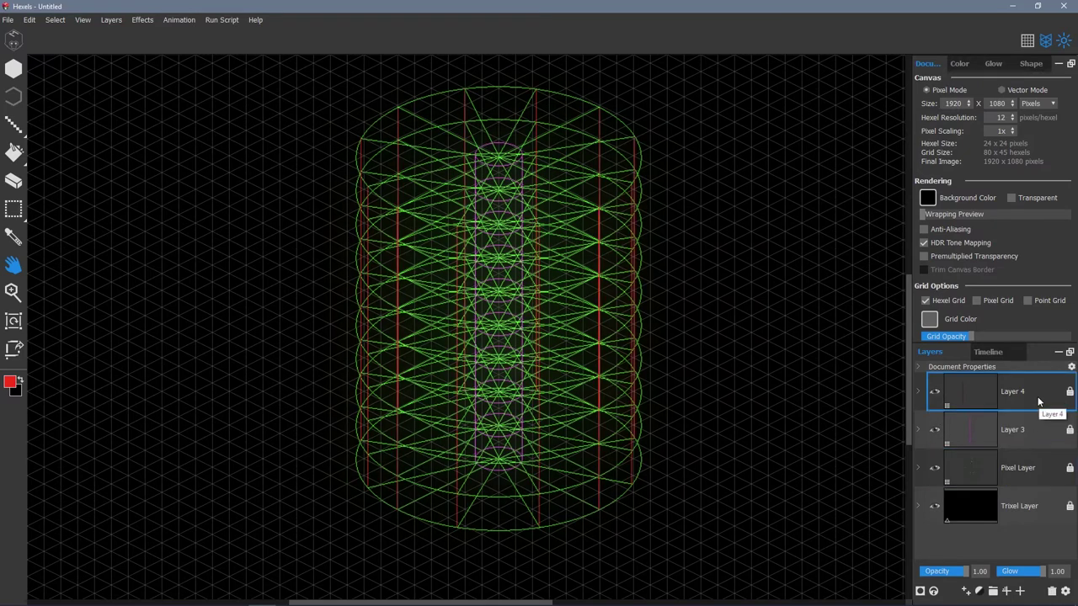
pyautogui.keyDown('shift'); pyautogui.click(1045, 465); pyautogui.keyUp('shift')
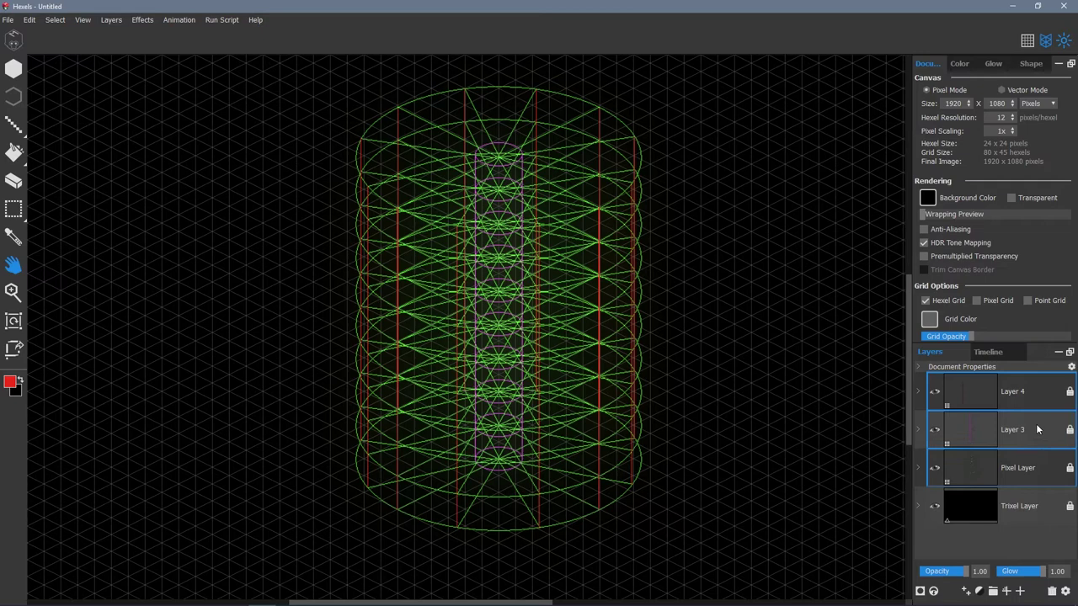
pyautogui.rightClick(1037, 430)
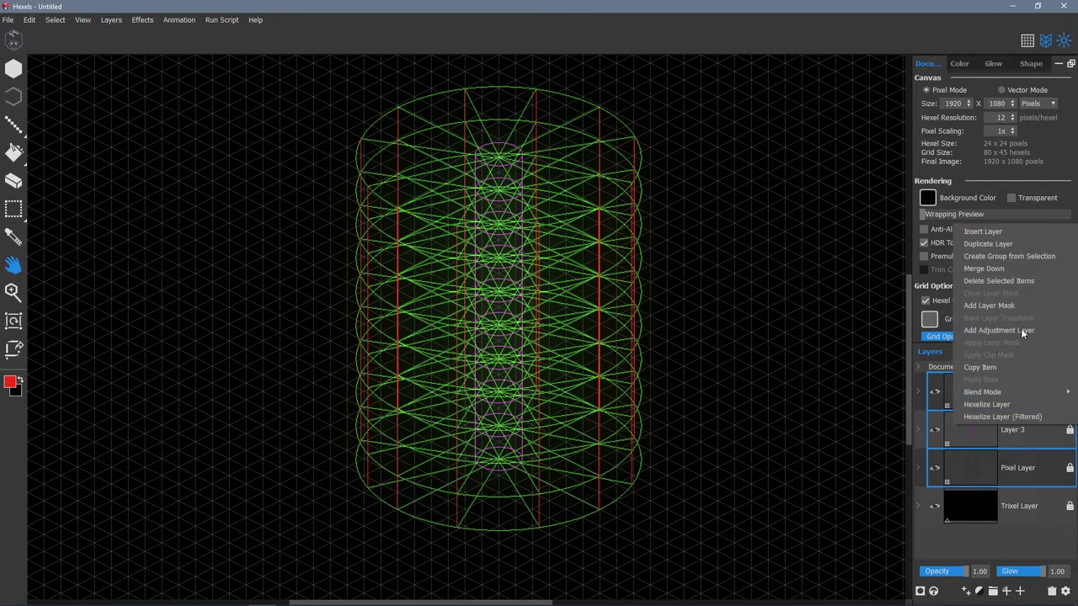
pyautogui.click(1018, 256)
# Try to rename the new group as "spiral ref" and collapse its contents.
pyautogui.doubleClick(972, 380)
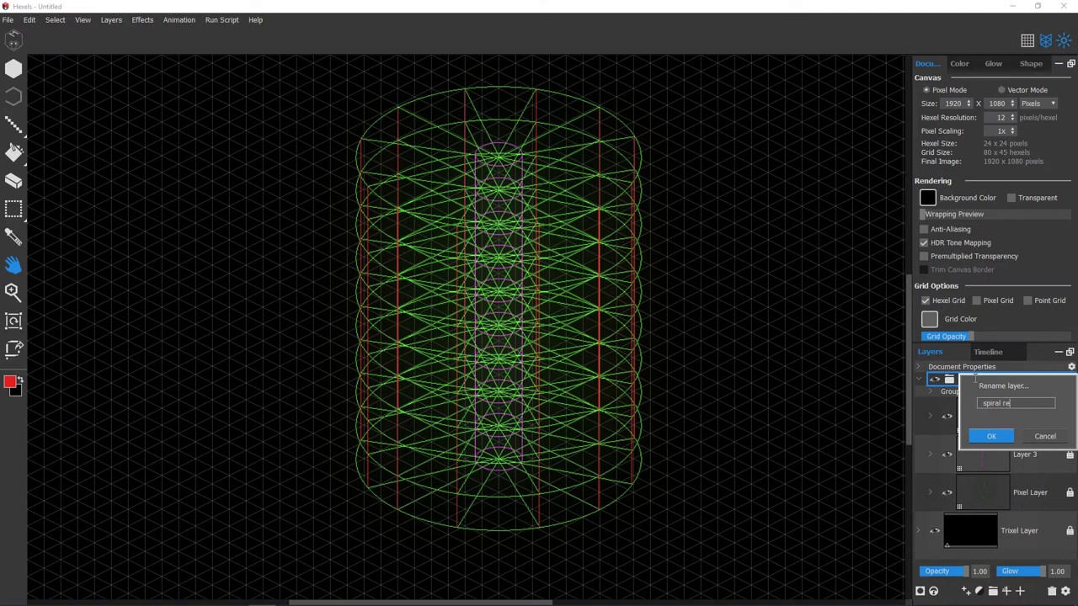
pyautogui.click(991, 436)
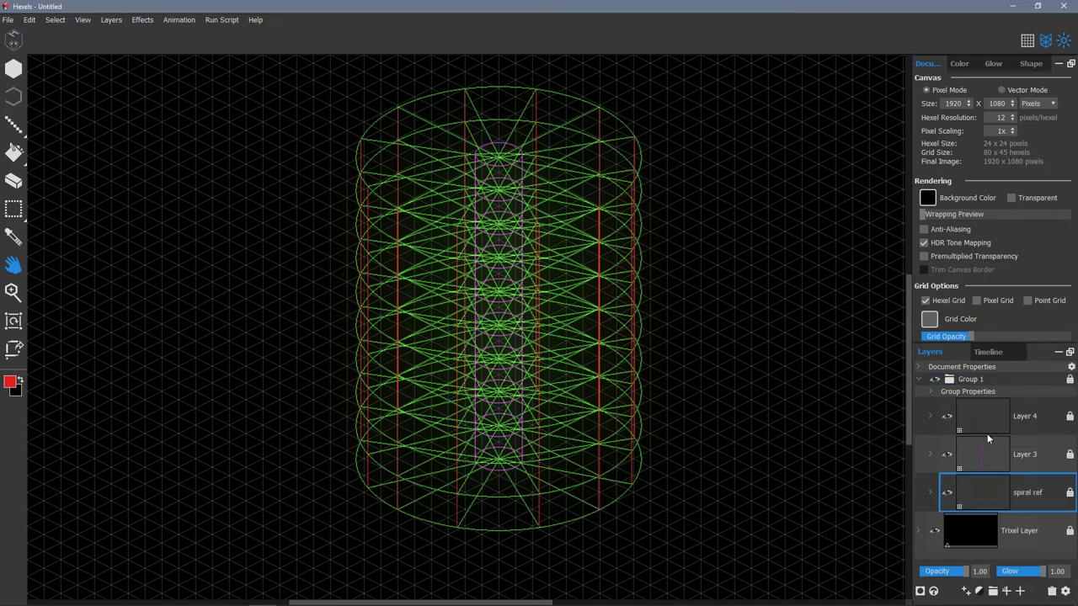
pyautogui.click(917, 383)
# Lower Group 1's opacity to 0.65 and add a new pixel layer above it.
pyautogui.click(945, 401)
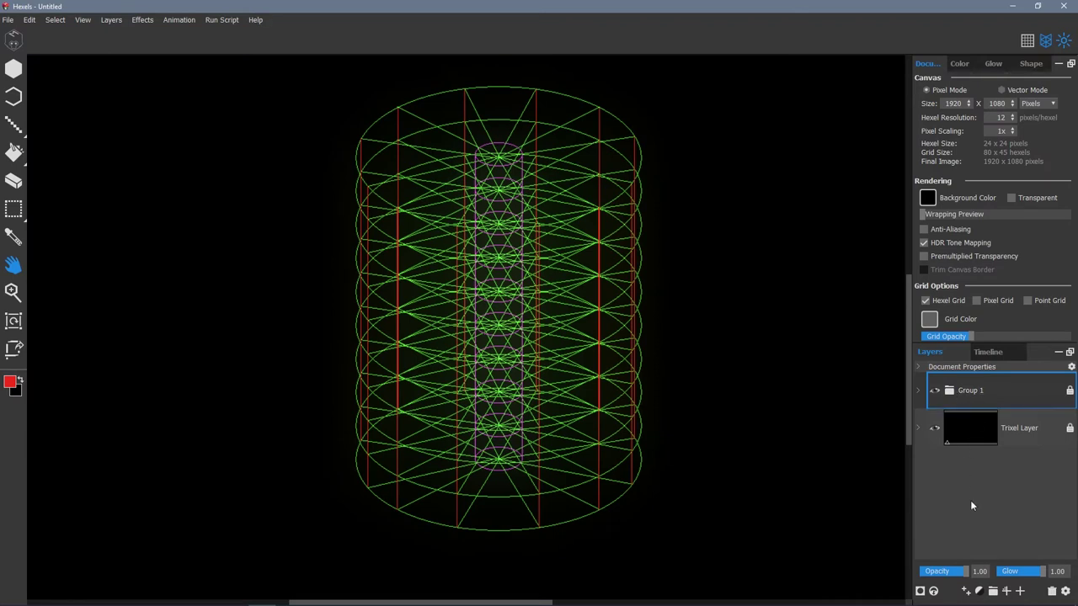
pyautogui.moveTo(966, 574); pyautogui.dragTo(955, 575)
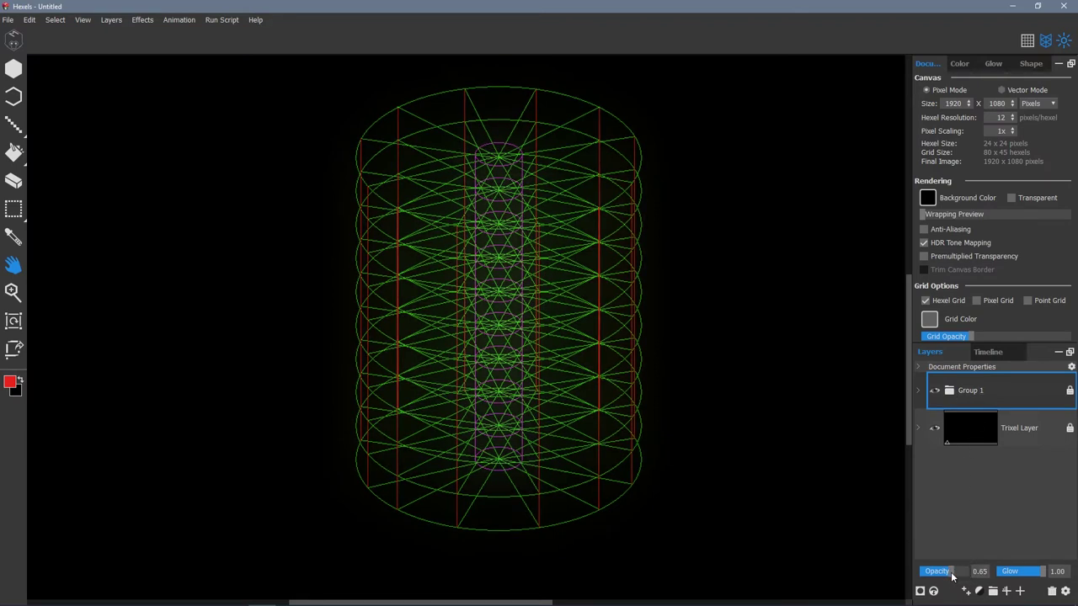
pyautogui.click(1006, 592)
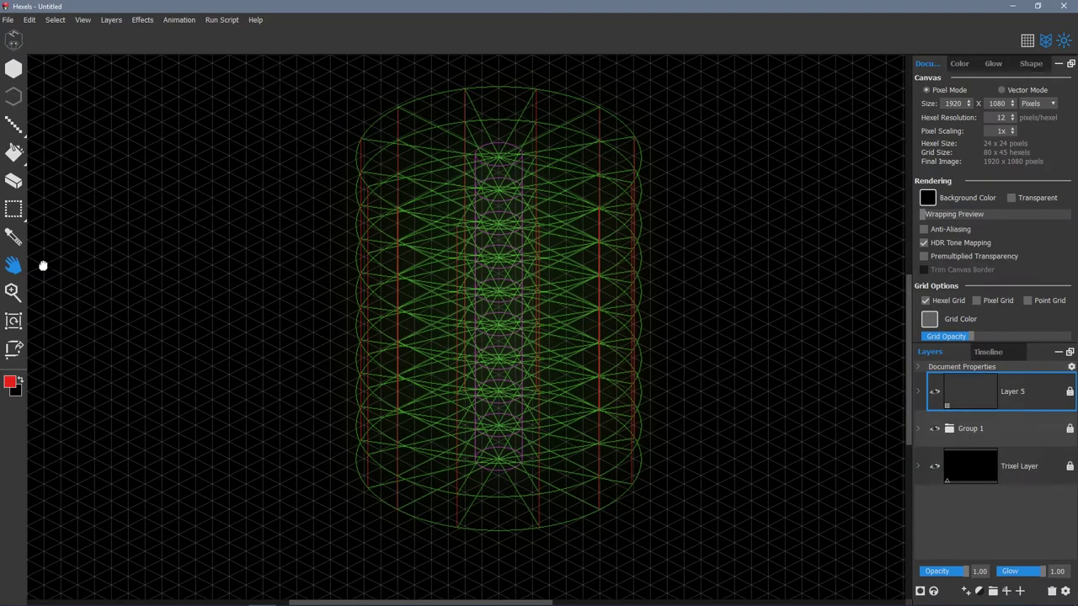
# Change the foreground drawing colour from red to a light grey.
pyautogui.click(10, 384)
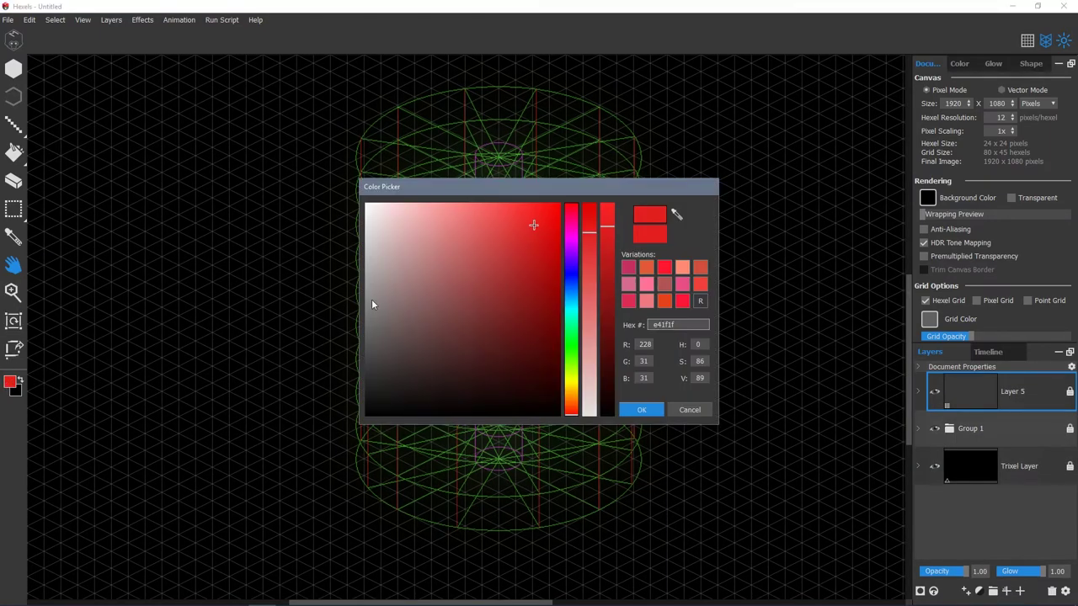
pyautogui.click(367, 262)
pyautogui.click(633, 407)
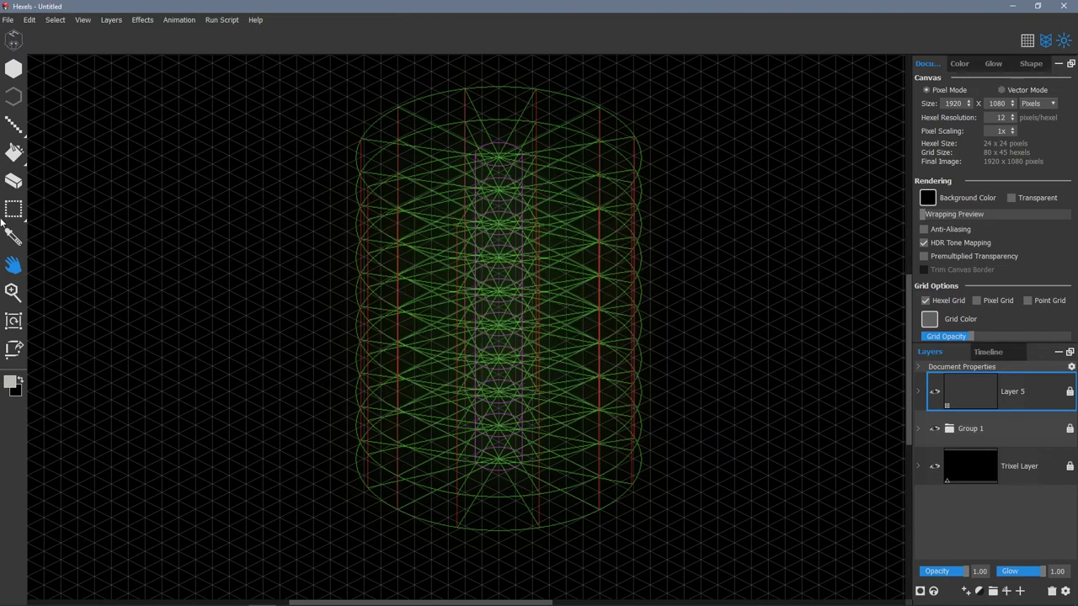
# Raise the opacity of the guide group, Group 1, to 0.97.
pyautogui.click(13, 293)
pyautogui.click(992, 430)
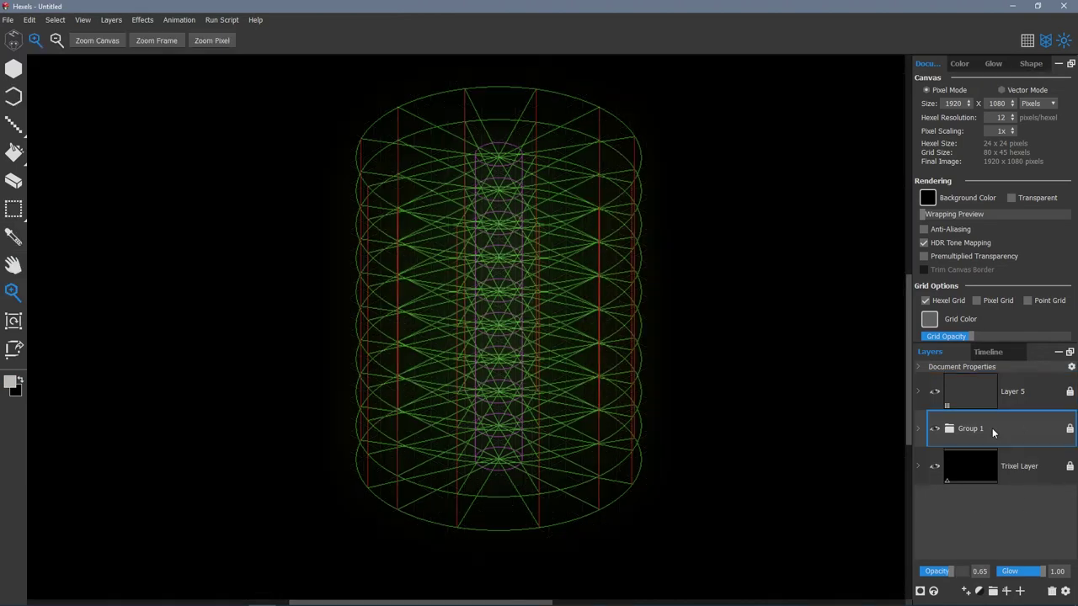
pyautogui.moveTo(952, 572); pyautogui.dragTo(966, 572)
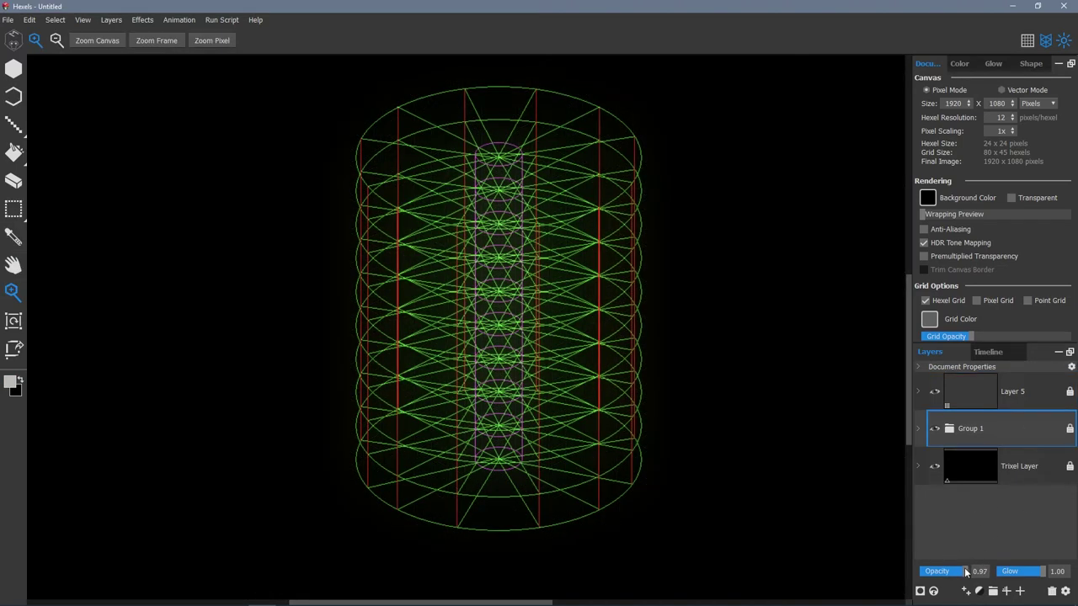
# On Layer 5, draw a size 2 vertical line one level up from the lowest ellipse's front-right wedge corner, and hide the hexel grid.
pyautogui.click(994, 395)
pyautogui.click(13, 124)
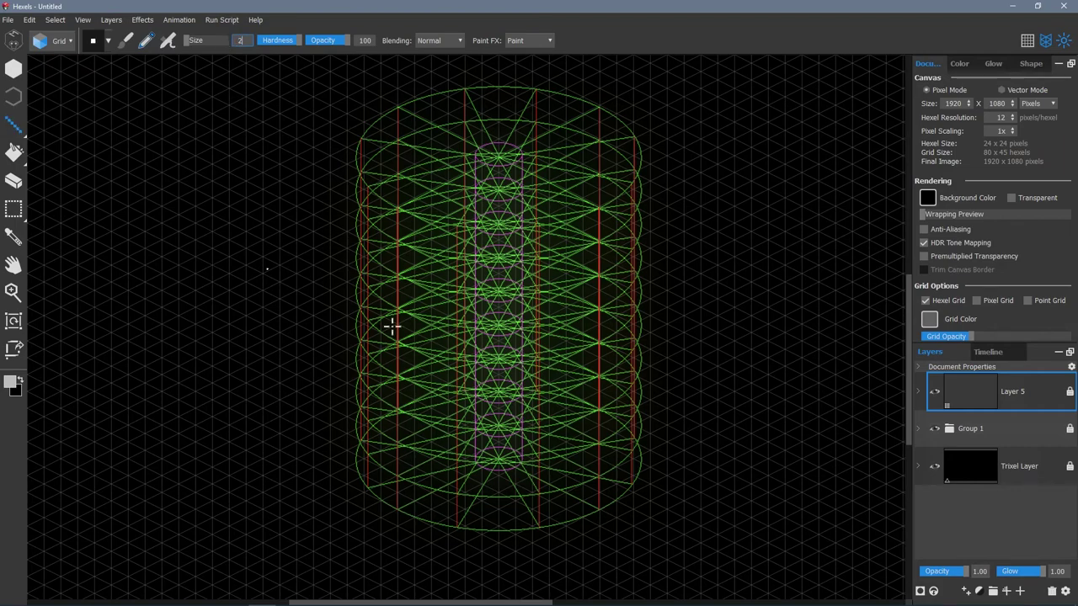
pyautogui.click(19, 291)
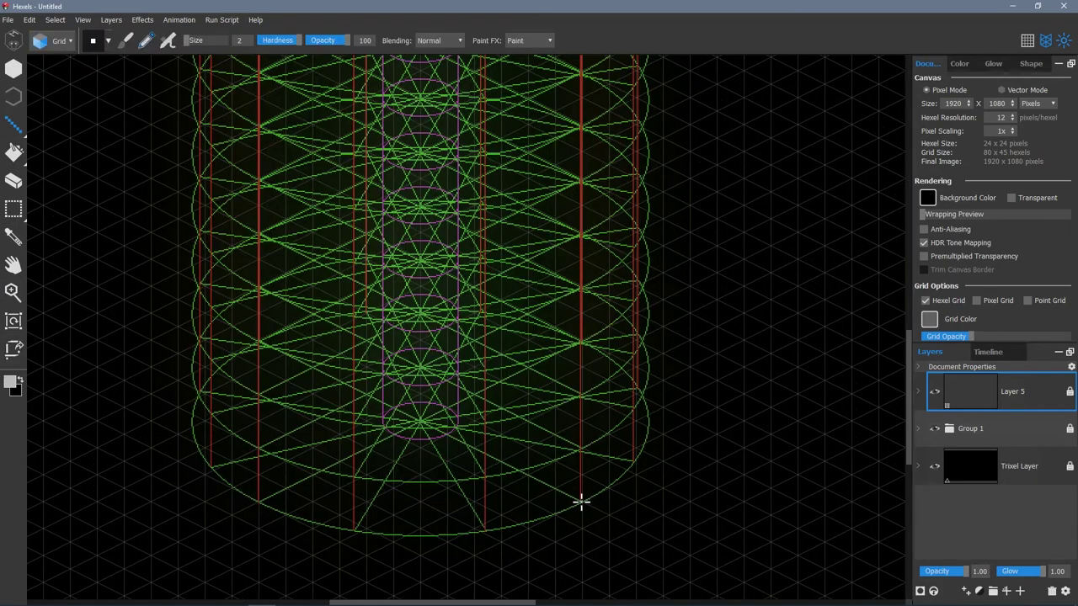
pyautogui.moveTo(581, 503); pyautogui.dragTo(581, 447)
pyautogui.click(1045, 42)
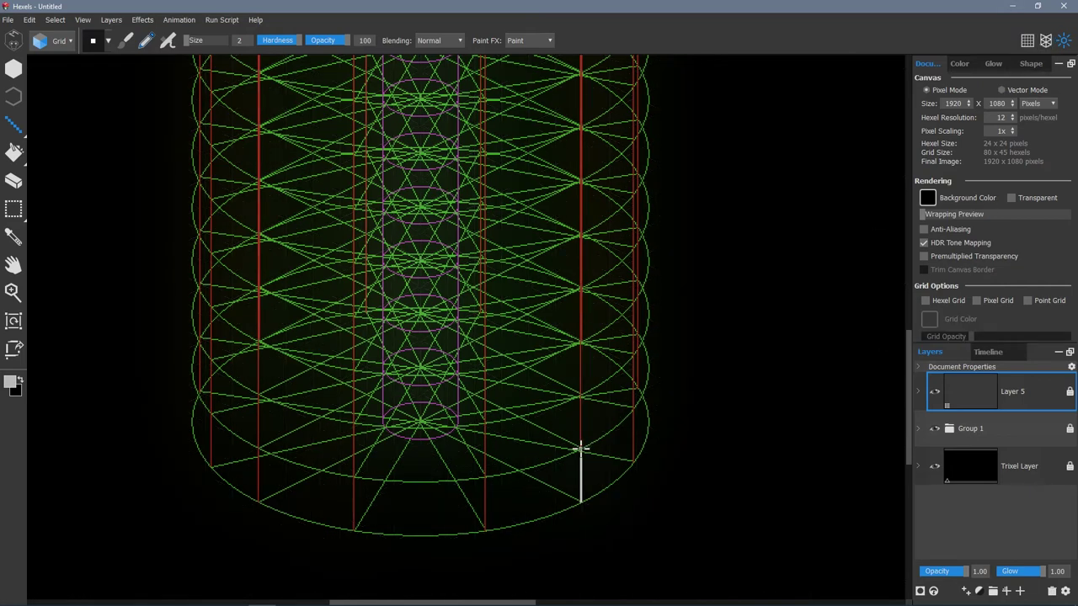
# Complete the first wedge step's outline with its slanted front face, narrow inner end, wedge-shaped top and curved outer side.
pyautogui.moveTo(581, 446); pyautogui.dragTo(443, 382)
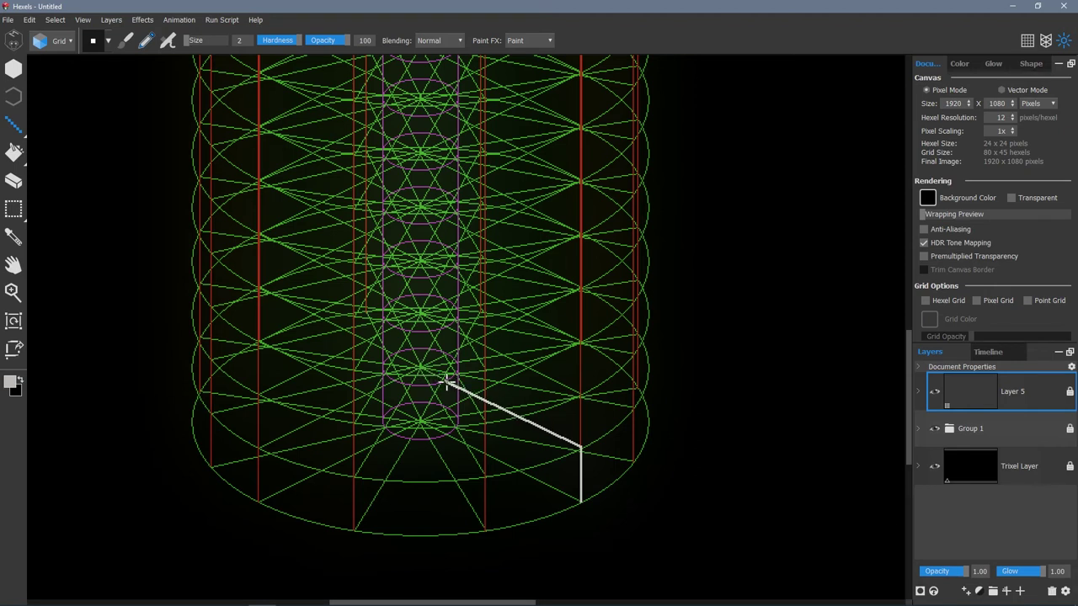
pyautogui.click(446, 384)
pyautogui.click(447, 434)
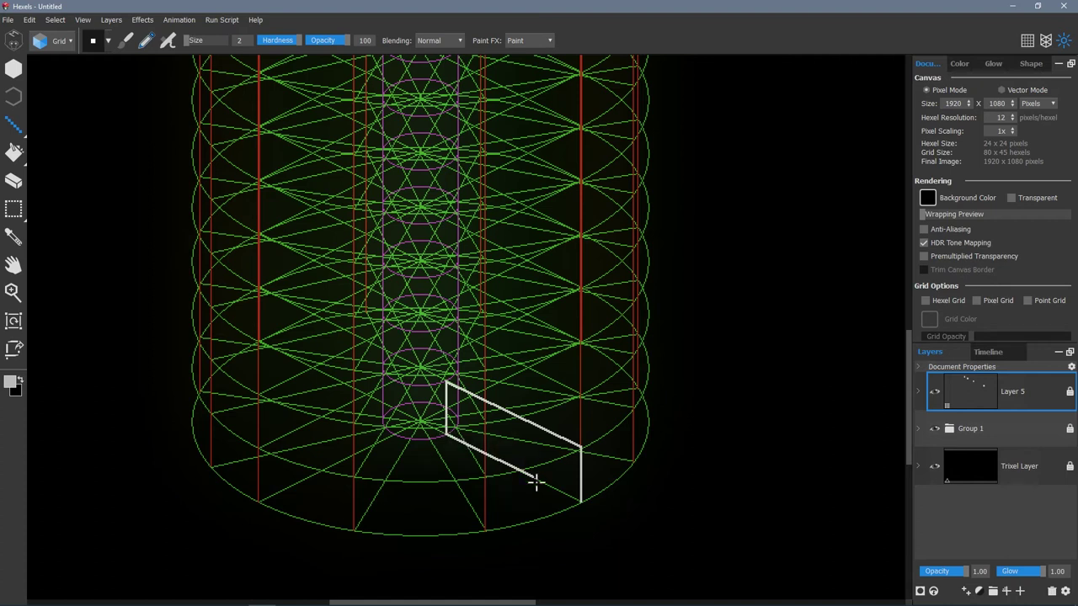
pyautogui.click(581, 503)
pyautogui.moveTo(447, 374)
pyautogui.mouseDown()
pyautogui.moveTo(634, 408)
pyautogui.moveTo(634, 464)
pyautogui.moveTo(582, 503)
pyautogui.mouseUp()
pyautogui.moveTo(581, 446); pyautogui.dragTo(631, 407)
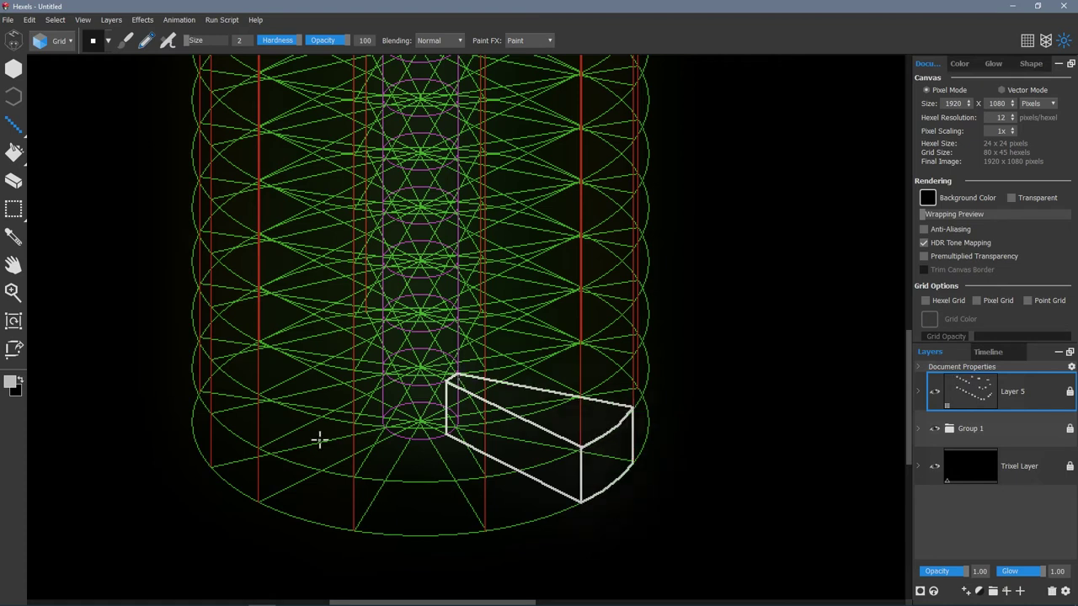
# Fill the first step's top face with the outline's light grey, bcb9b9.
pyautogui.press('g')
pyautogui.keyDown('alt'); pyautogui.click(633, 405); pyautogui.keyUp('alt')
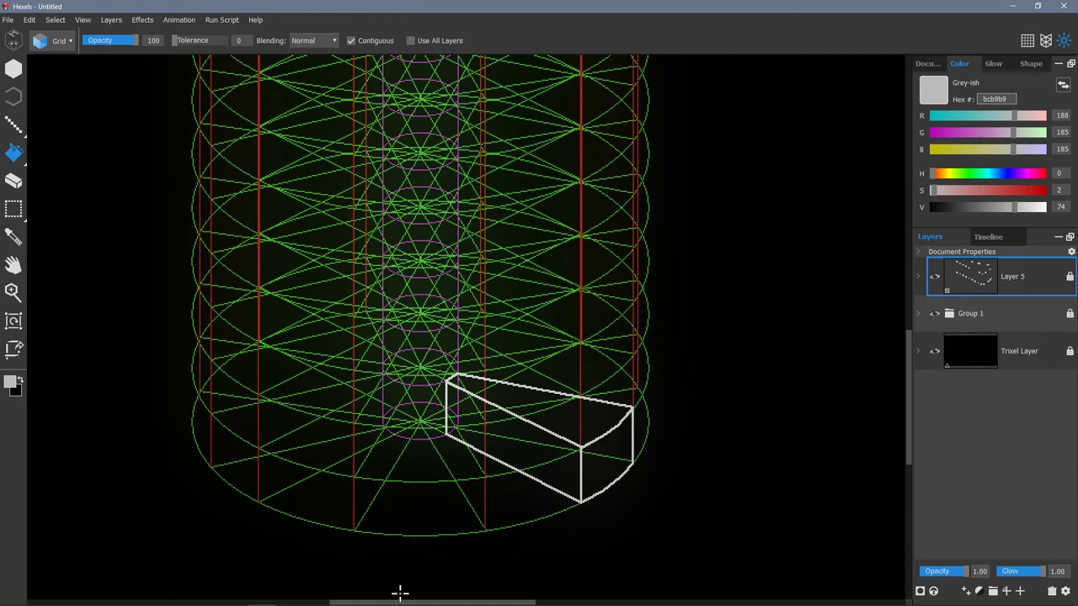
pyautogui.click(589, 426)
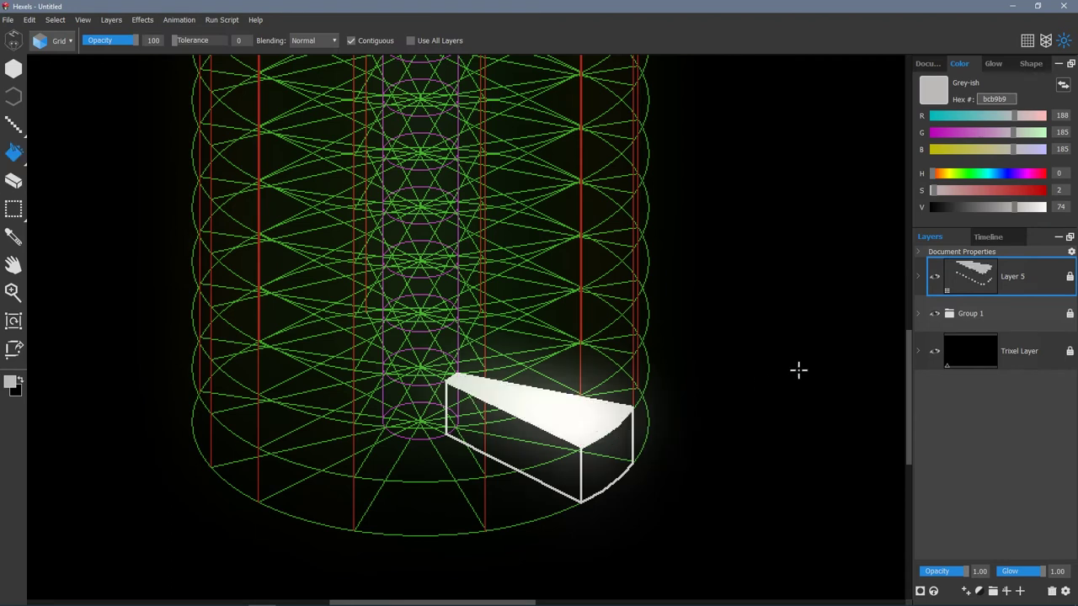
# Compare the drawing with glow off and on, and reduce the glow amount to 3.1.
pyautogui.click(996, 64)
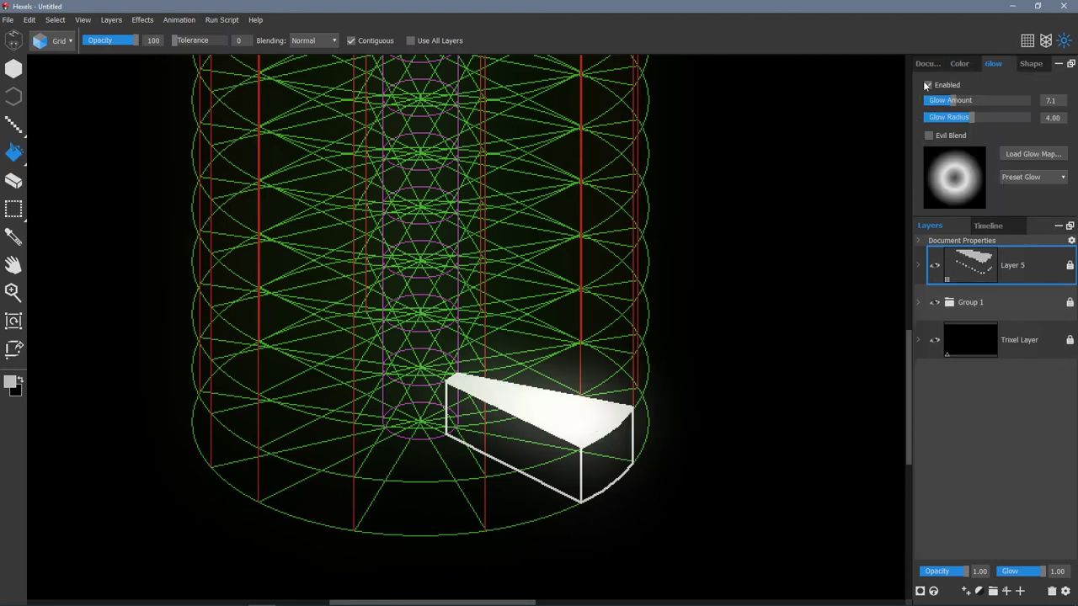
pyautogui.click(927, 84)
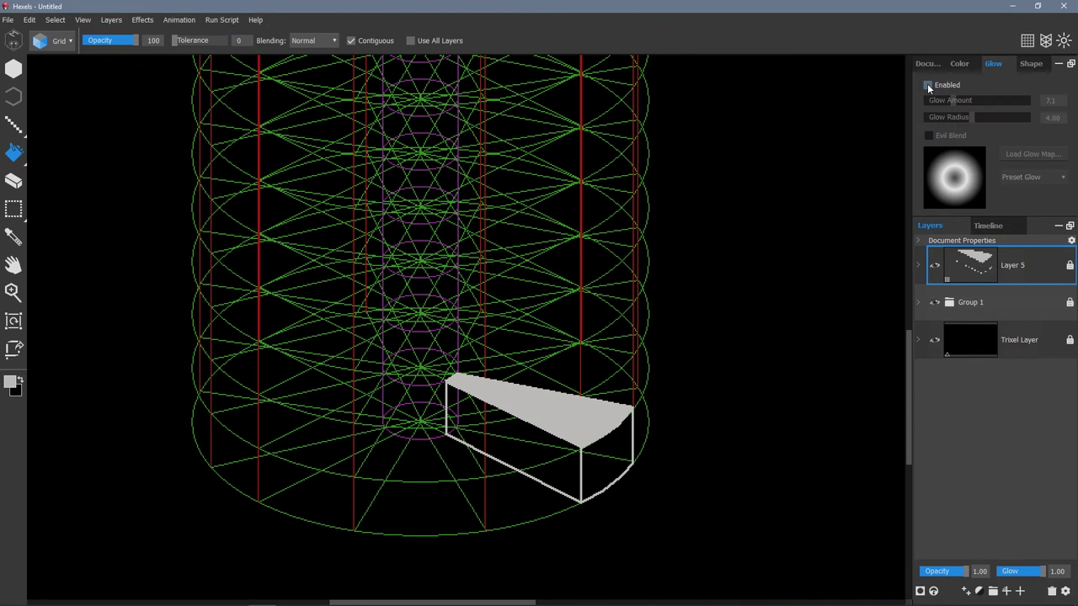
pyautogui.click(927, 84)
pyautogui.moveTo(954, 100); pyautogui.dragTo(946, 100)
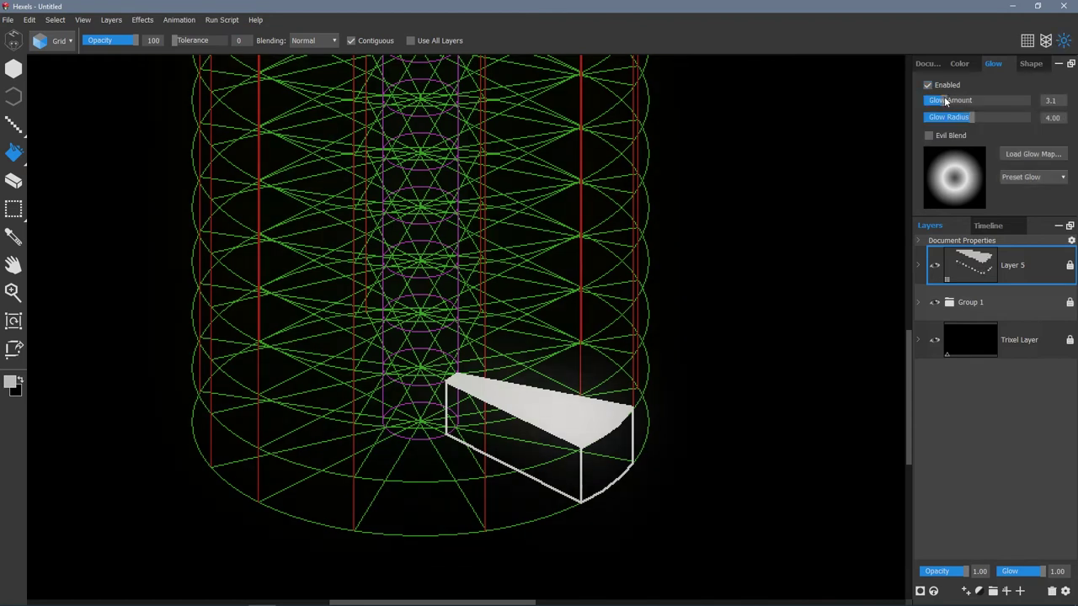
pyautogui.click(929, 64)
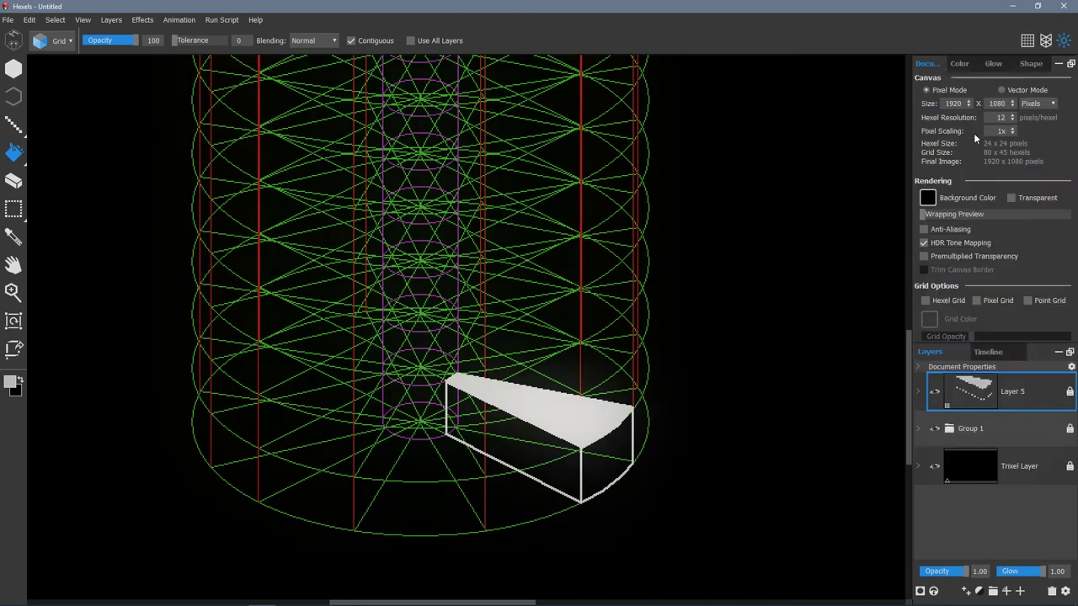
# Darken the fill colour to grey 908d8d and fill the first step's curved outer face.
pyautogui.click(960, 65)
pyautogui.moveTo(1010, 208); pyautogui.dragTo(995, 208)
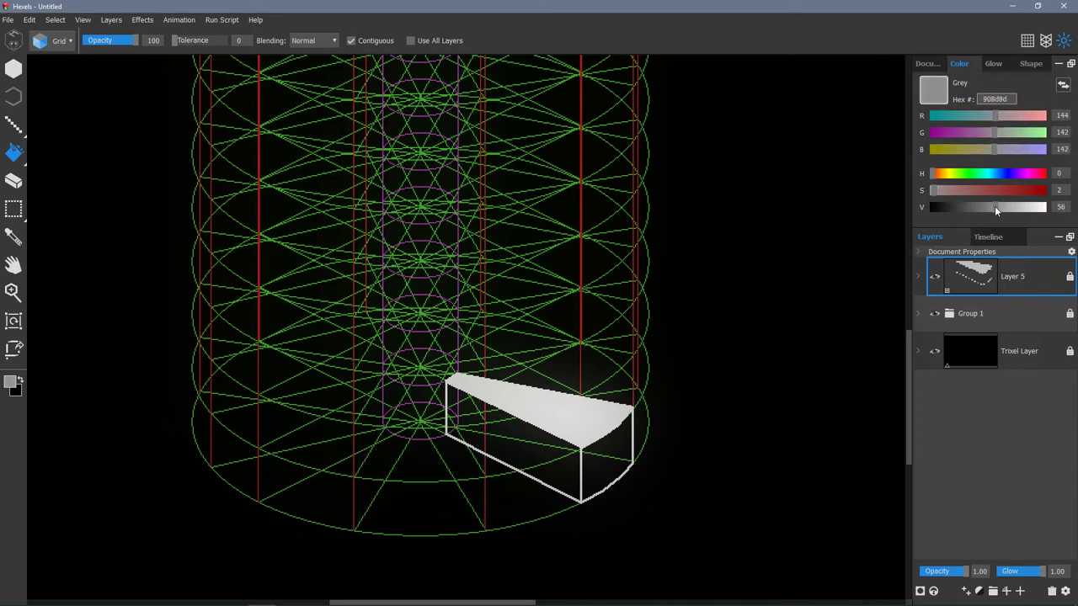
pyautogui.click(592, 465)
# Darken the fill colour further and fill the first step's long front face, finishing with 434141.
pyautogui.moveTo(995, 207); pyautogui.dragTo(965, 206)
pyautogui.click(600, 484)
pyautogui.click(493, 453)
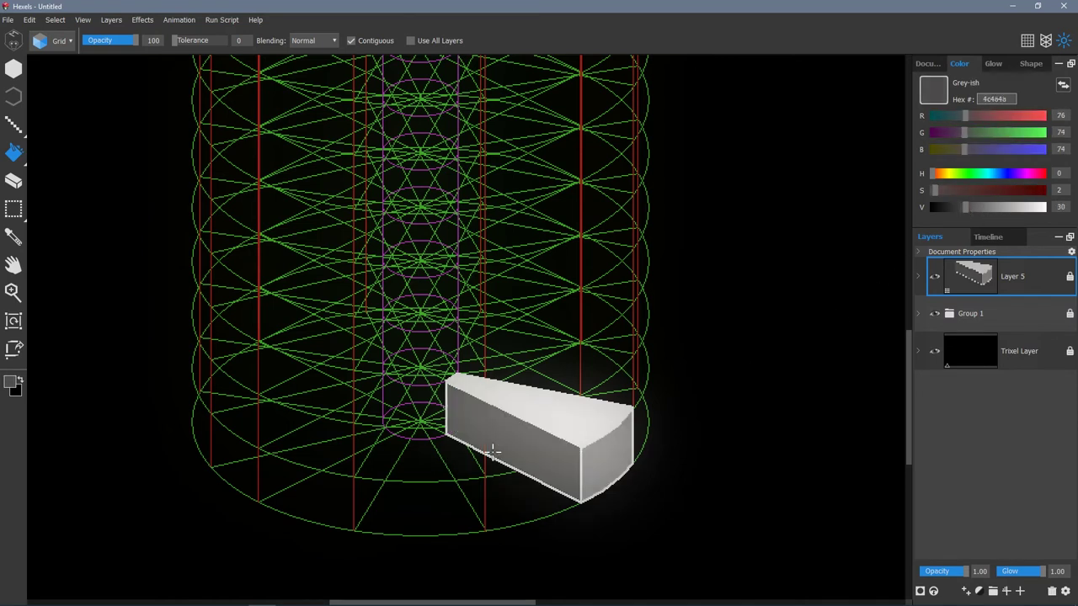
pyautogui.moveTo(965, 207); pyautogui.dragTo(960, 206)
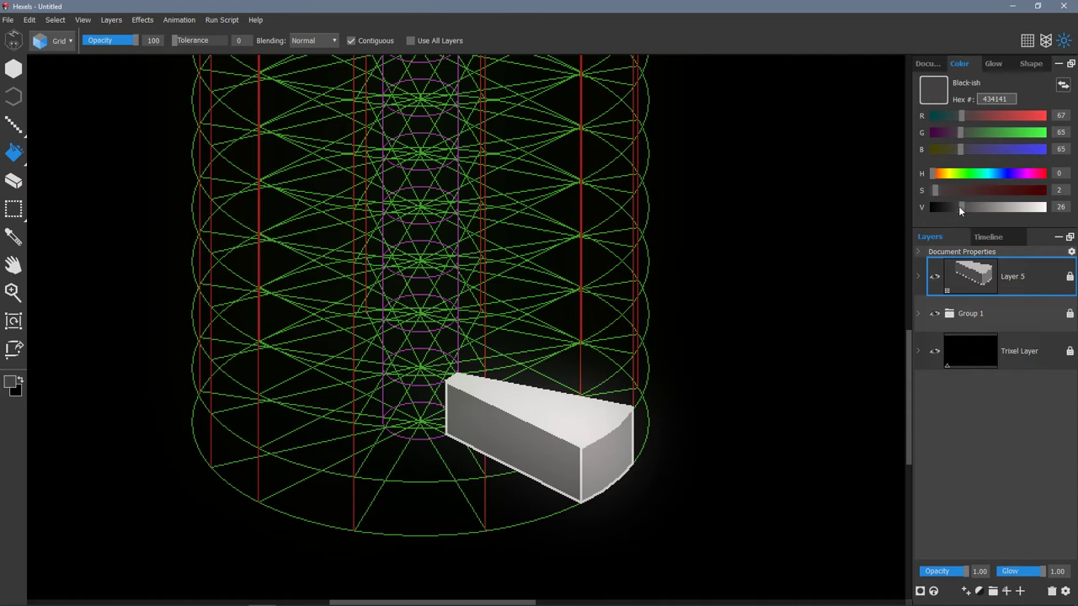
pyautogui.click(552, 459)
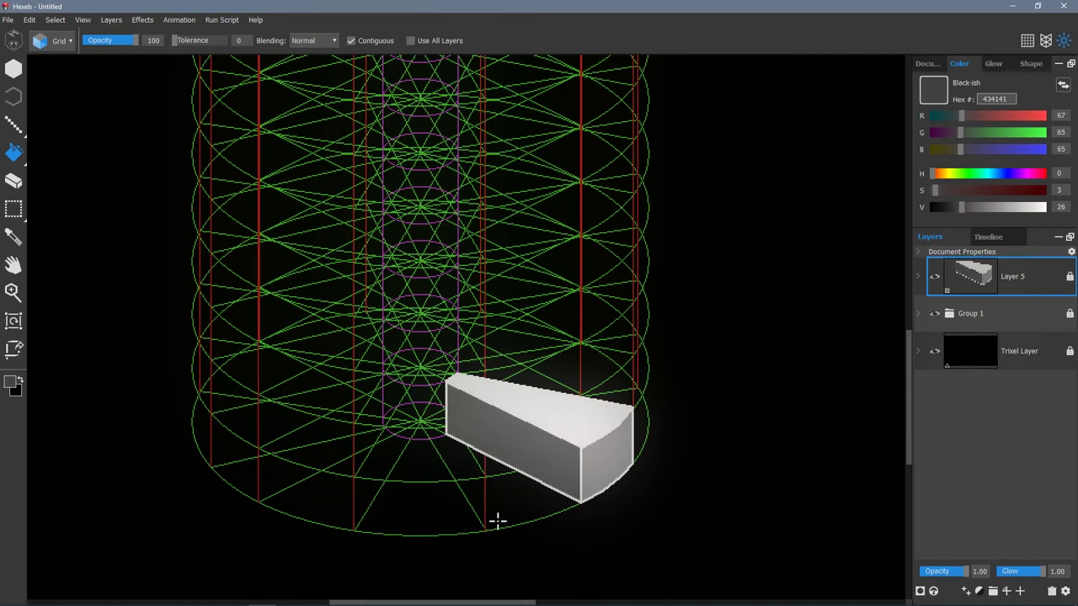
# Sample light grey bcb9b9 from the first step's edge and outline the second step's riser, one level high, from outer corner to central column.
pyautogui.click(13, 128)
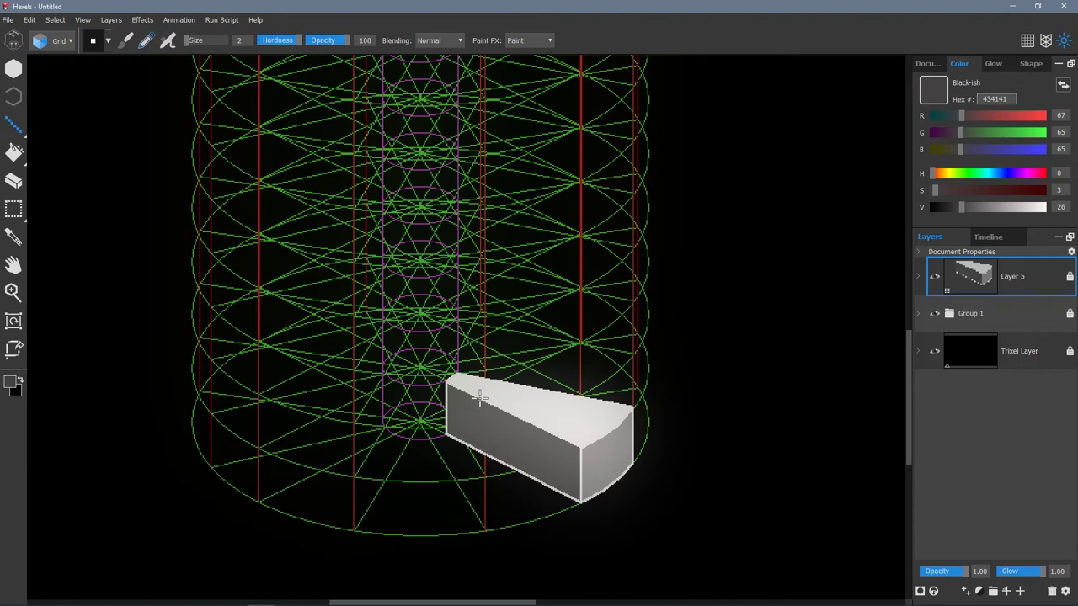
pyautogui.press('alt')
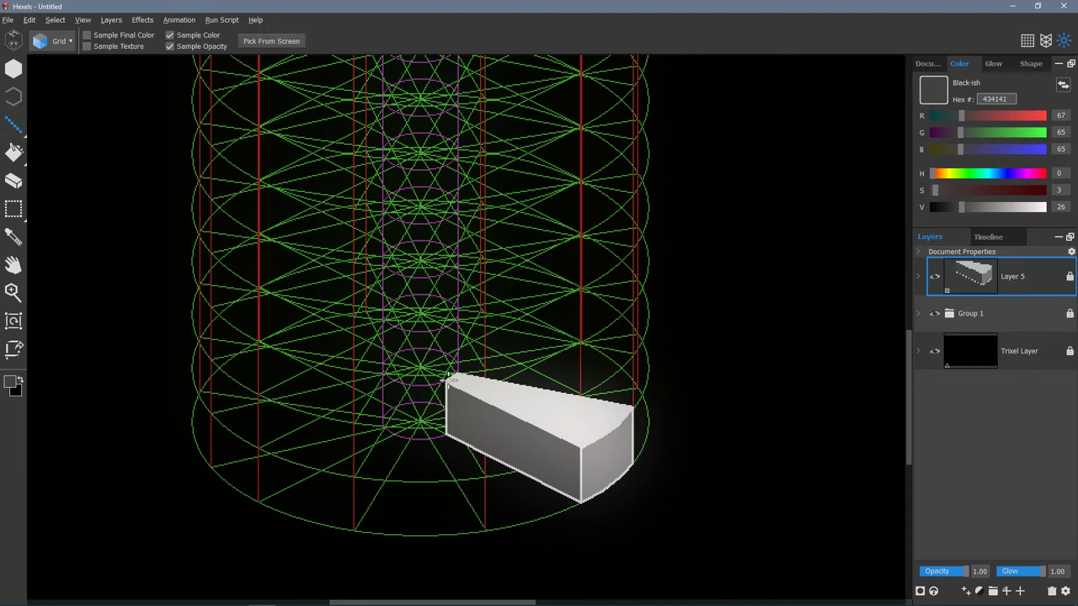
pyautogui.click(448, 382)
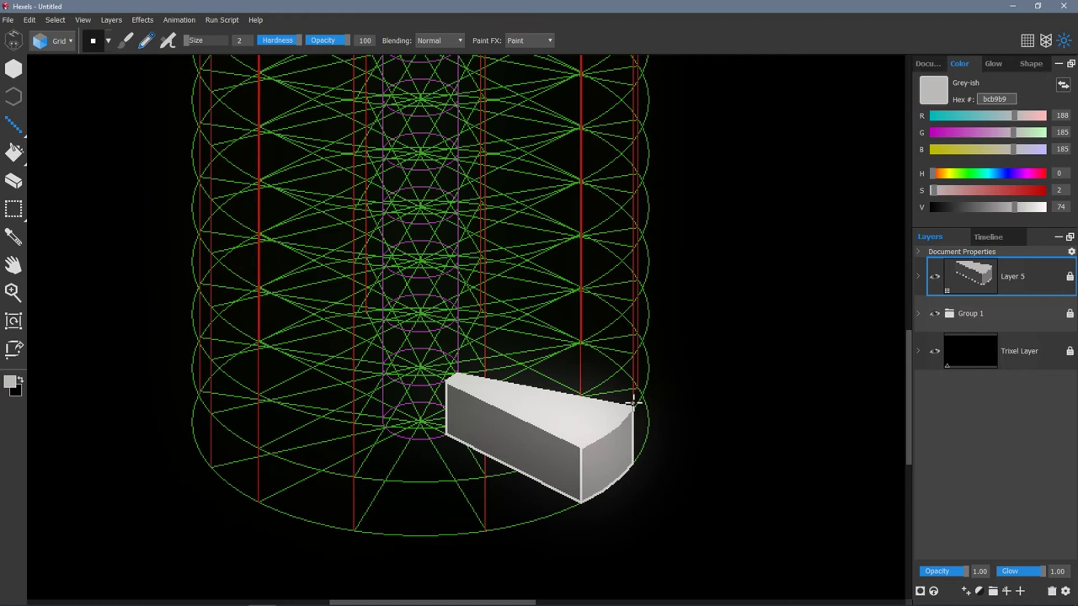
pyautogui.moveTo(633, 406); pyautogui.dragTo(633, 353)
pyautogui.moveTo(633, 353); pyautogui.dragTo(459, 321)
pyautogui.click(459, 318)
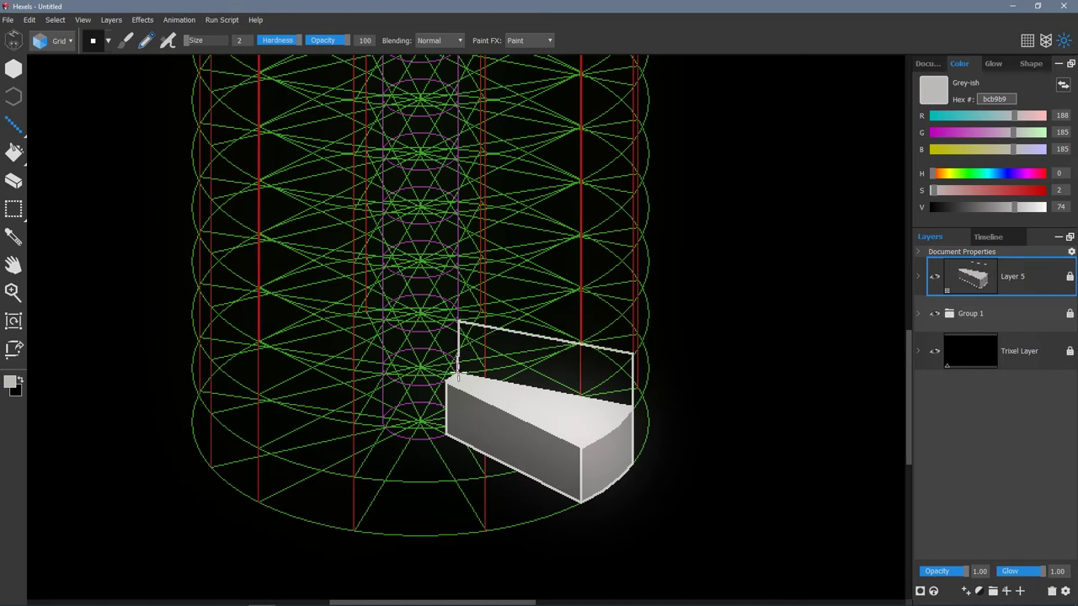
# Outline the second step's wedge-shaped tread with its curved outer edge, and extend the central column's vertical edge upward from it.
pyautogui.click(458, 376)
pyautogui.moveTo(639, 344)
pyautogui.mouseDown()
pyautogui.moveTo(648, 312)
pyautogui.moveTo(638, 280)
pyautogui.mouseUp()
pyautogui.moveTo(638, 281)
pyautogui.mouseDown()
pyautogui.moveTo(458, 308)
pyautogui.moveTo(455, 329)
pyautogui.moveTo(463, 237)
pyautogui.mouseUp()
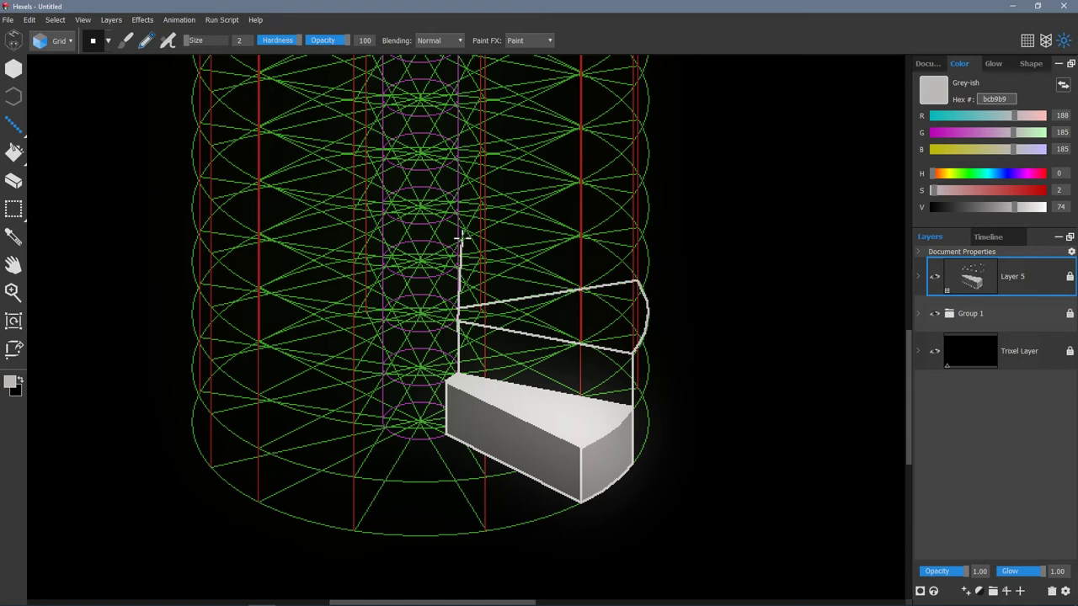
pyautogui.hotkey('ctrl', 'z')
pyautogui.moveTo(459, 322); pyautogui.dragTo(461, 105)
pyautogui.scroll(3, 460, 118)
pyautogui.scroll(-2, 484, 253)
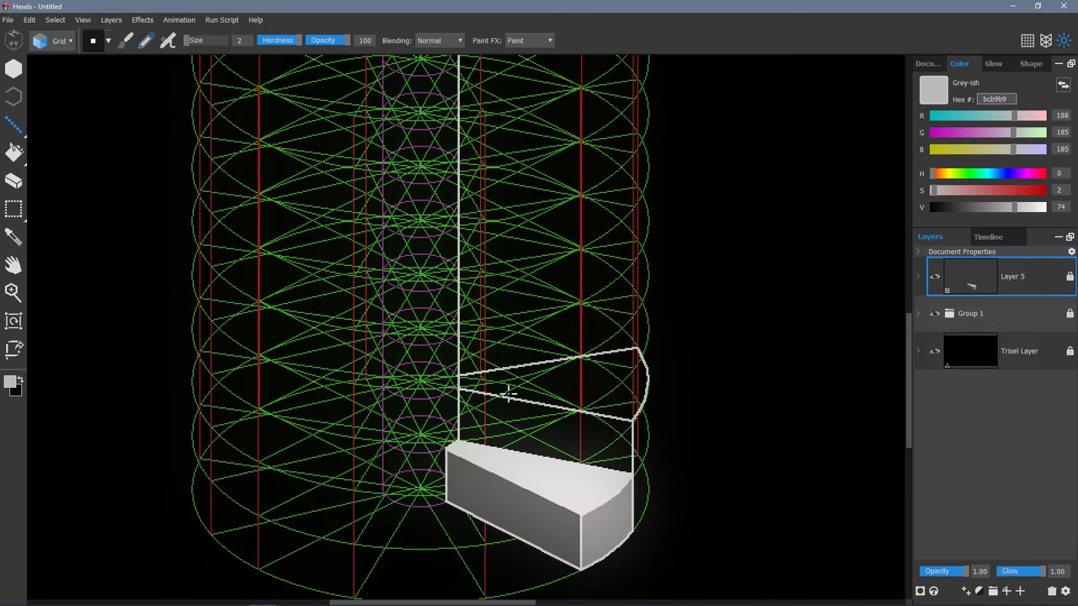
# Outline the second step's curved outer face and the third step's riser, one level high, back to the central column.
pyautogui.moveTo(634, 475); pyautogui.dragTo(642, 464)
pyautogui.moveTo(646, 378); pyautogui.dragTo(634, 473)
pyautogui.moveTo(636, 347)
pyautogui.mouseDown()
pyautogui.moveTo(636, 294)
pyautogui.moveTo(459, 323)
pyautogui.mouseUp()
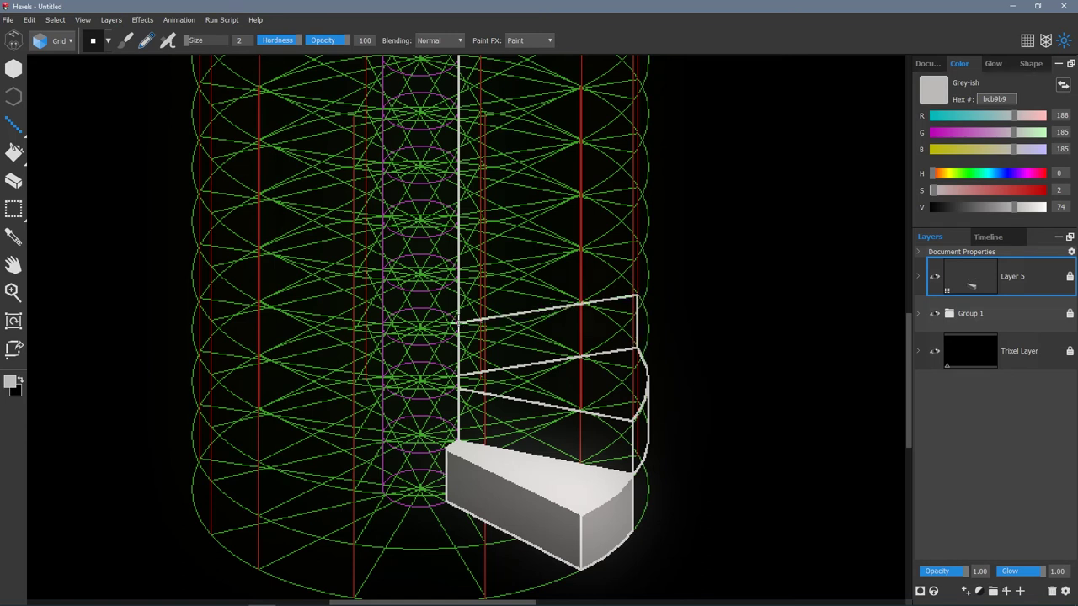
pyautogui.hotkey('ctrl', 'z')
pyautogui.moveTo(637, 294); pyautogui.dragTo(459, 324)
pyautogui.moveTo(635, 295)
pyautogui.mouseDown()
pyautogui.moveTo(616, 272)
pyautogui.moveTo(525, 284)
pyautogui.moveTo(458, 320)
pyautogui.mouseUp()
# Outline the remaining treads and risers up the spiral guide, each one level high, round to the wedge step beyond the central column.
pyautogui.moveTo(581, 246)
pyautogui.mouseDown()
pyautogui.moveTo(581, 195)
pyautogui.moveTo(459, 256)
pyautogui.mouseUp()
pyautogui.hotkey('ctrl', 'z')
pyautogui.moveTo(582, 195)
pyautogui.mouseDown()
pyautogui.moveTo(460, 258)
pyautogui.moveTo(502, 170)
pyautogui.moveTo(480, 165)
pyautogui.moveTo(463, 202)
pyautogui.moveTo(482, 232)
pyautogui.moveTo(480, 178)
pyautogui.moveTo(459, 218)
pyautogui.mouseUp()
pyautogui.scroll(1, 432, 200)
pyautogui.moveTo(480, 179); pyautogui.dragTo(459, 175)
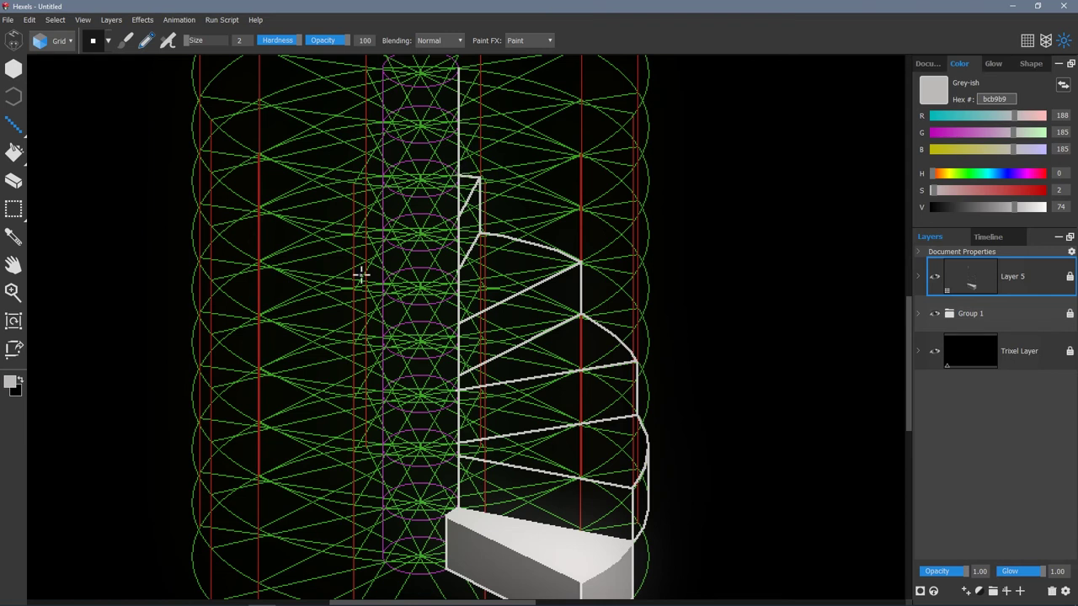
pyautogui.scroll(2, 333, 224)
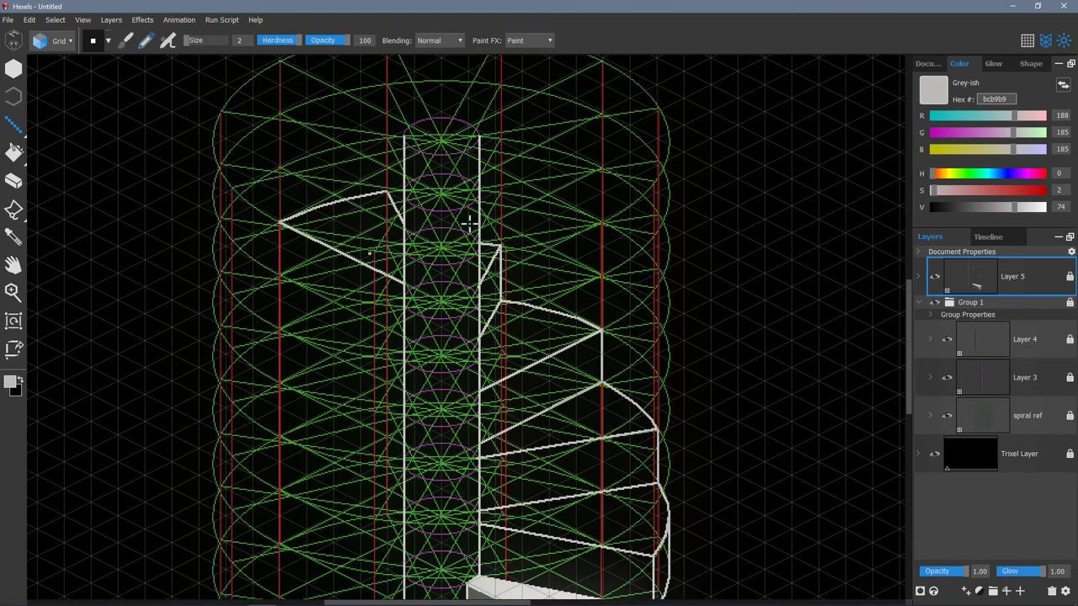
# Sample dark grey 434141 from the first step's front face and fill the risers of the second to fifth steps.
pyautogui.click(12, 149)
pyautogui.scroll(-3, 503, 448)
pyautogui.press('alt')
pyautogui.keyDown('alt'); pyautogui.click(492, 539); pyautogui.keyUp('alt')
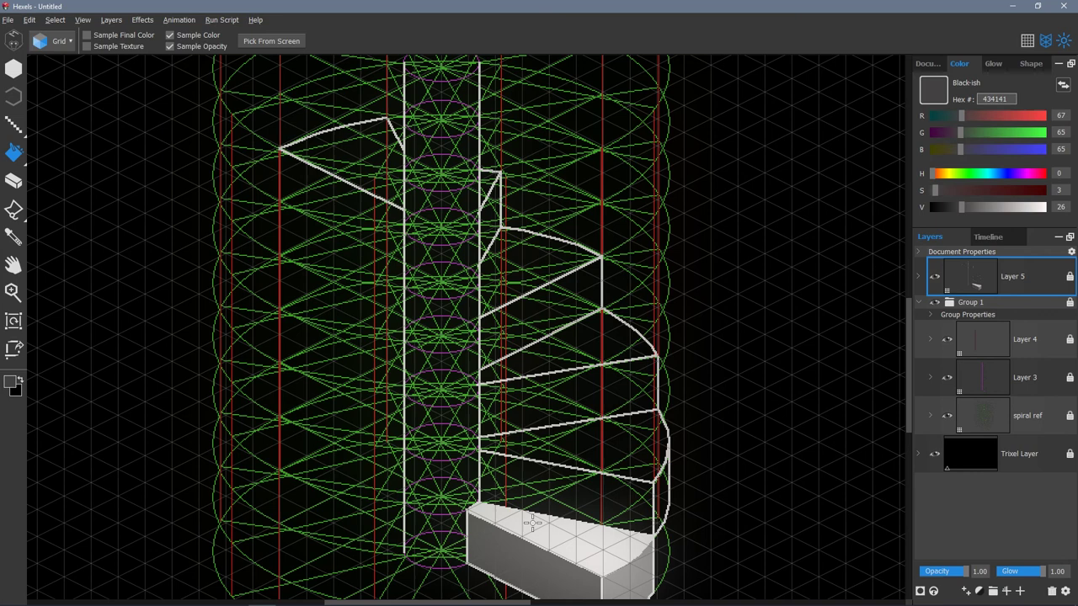
pyautogui.click(570, 478)
pyautogui.click(555, 394)
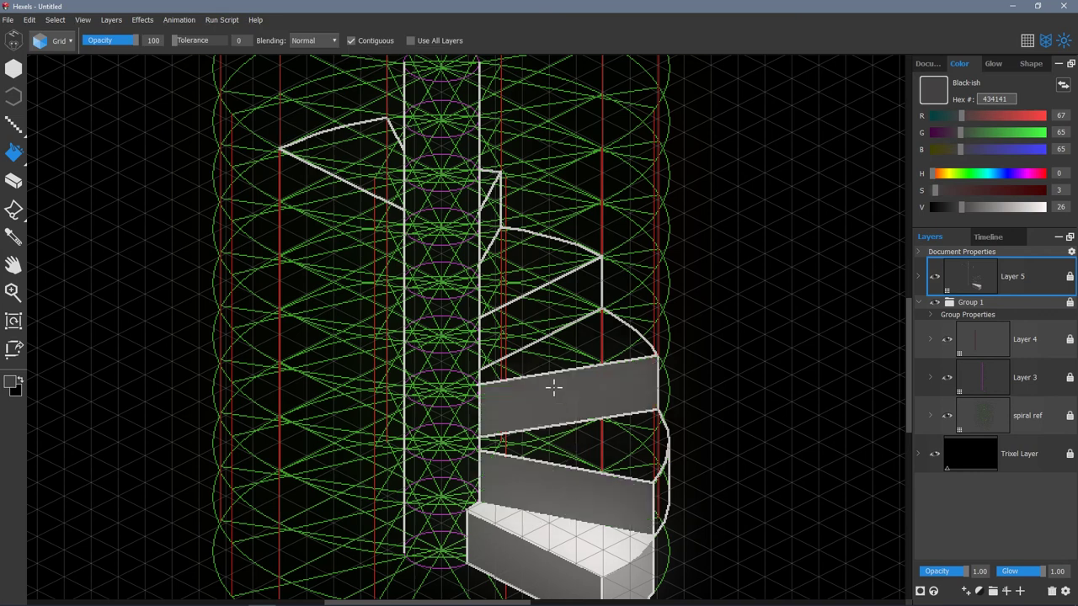
pyautogui.click(527, 317)
pyautogui.click(489, 219)
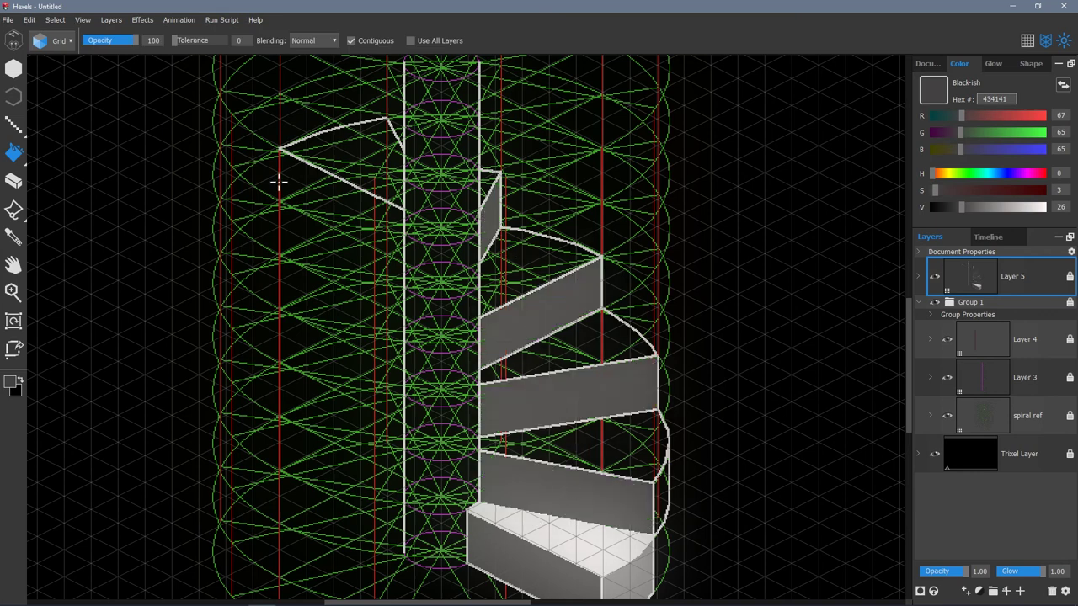
# Sample light grey bcb9b9 from the first step's tread and fill all the outlined treads above it.
pyautogui.keyDown('alt'); pyautogui.click(503, 516); pyautogui.keyUp('alt')
pyautogui.click(542, 447)
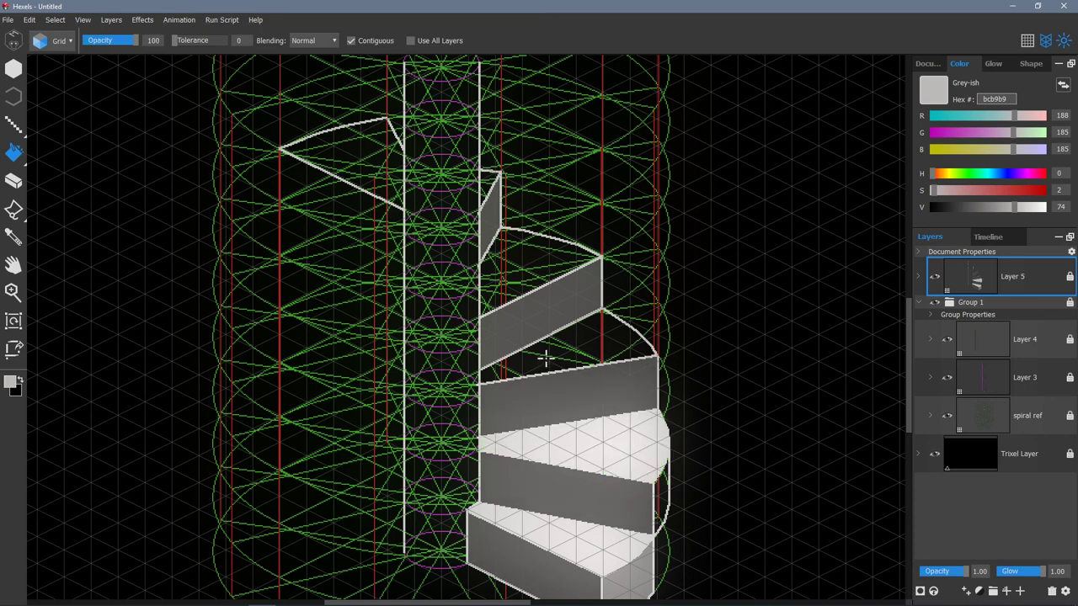
pyautogui.click(546, 359)
pyautogui.click(508, 265)
pyautogui.click(490, 187)
pyautogui.click(343, 143)
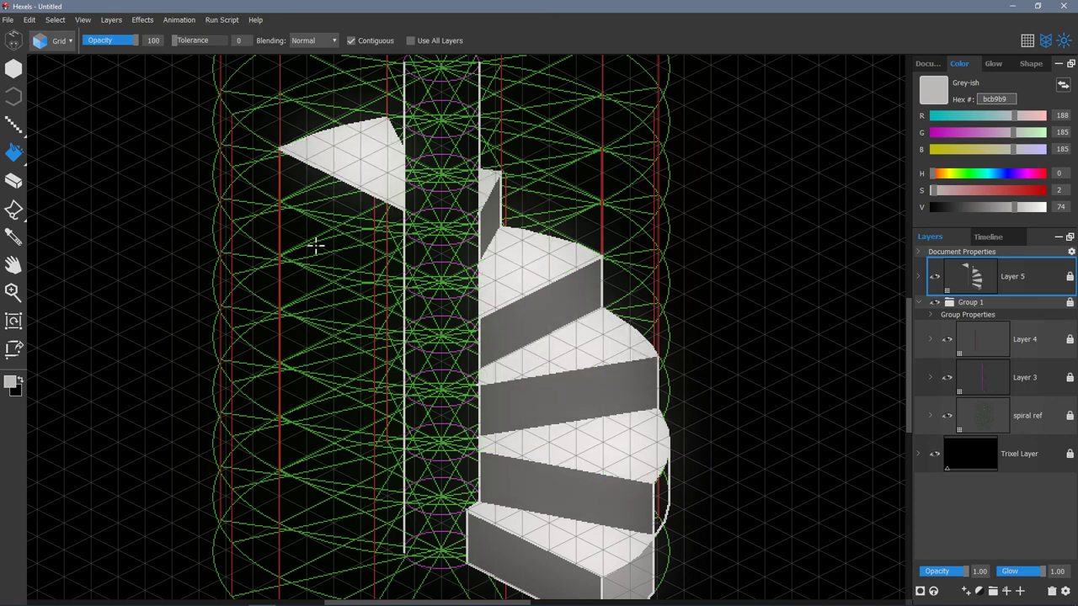
# Fill the central column's elliptical top with bcb9b9 and its body with grey 787575 sampled from the first step's curved face.
pyautogui.press('alt')
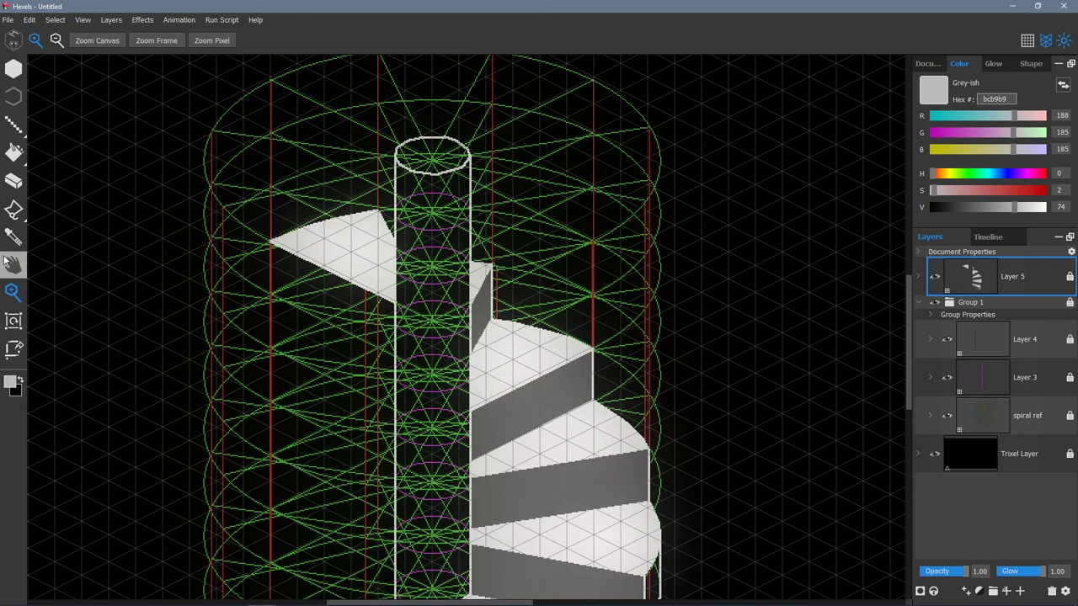
pyautogui.click(13, 153)
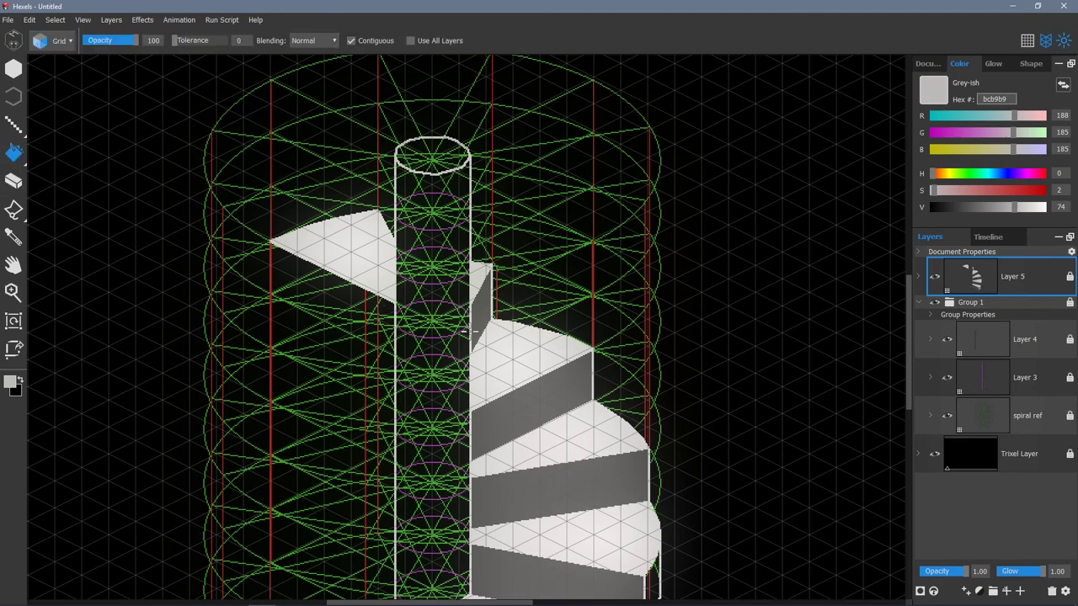
pyautogui.click(434, 158)
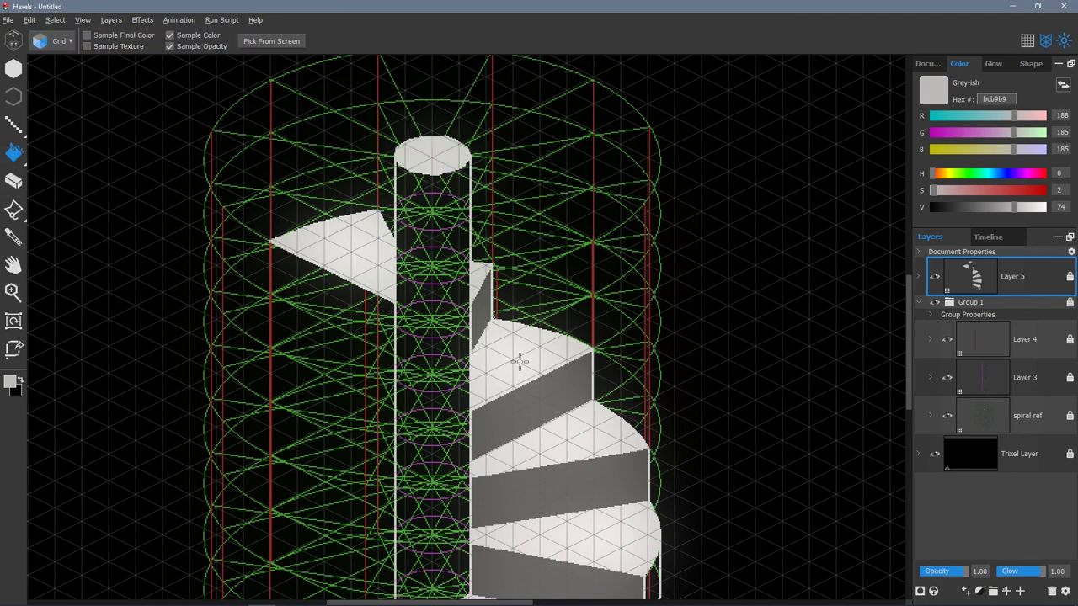
pyautogui.scroll(-3, 544, 459)
pyautogui.press('alt')
pyautogui.keyDown('alt'); pyautogui.click(618, 549); pyautogui.keyUp('alt')
pyautogui.click(433, 310)
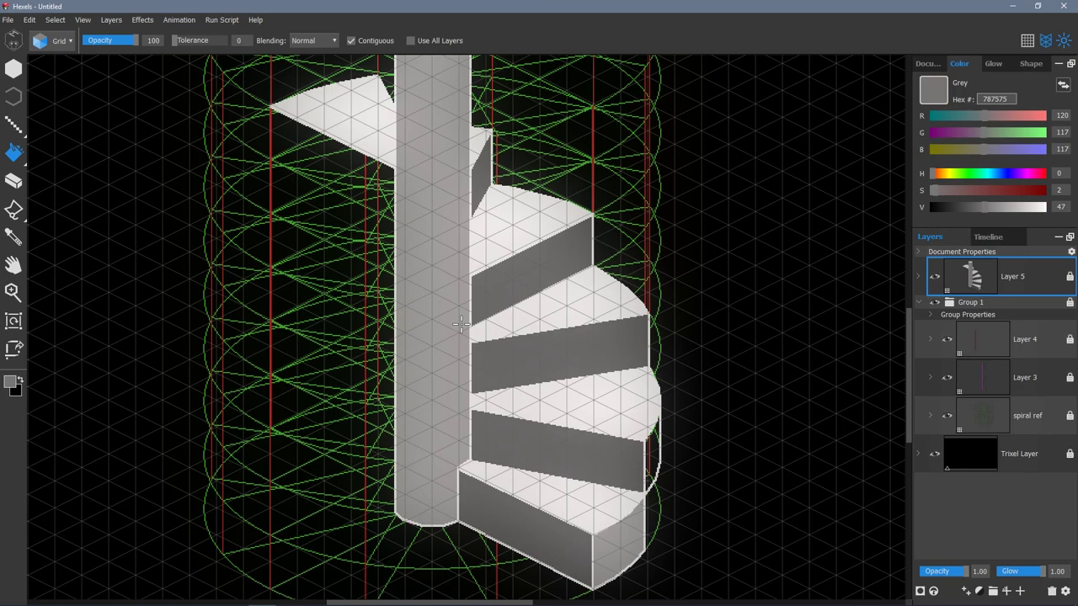
# Centre the whole staircase in view with the guide group and the isometric grid hidden.
pyautogui.scroll(2, 281, 354)
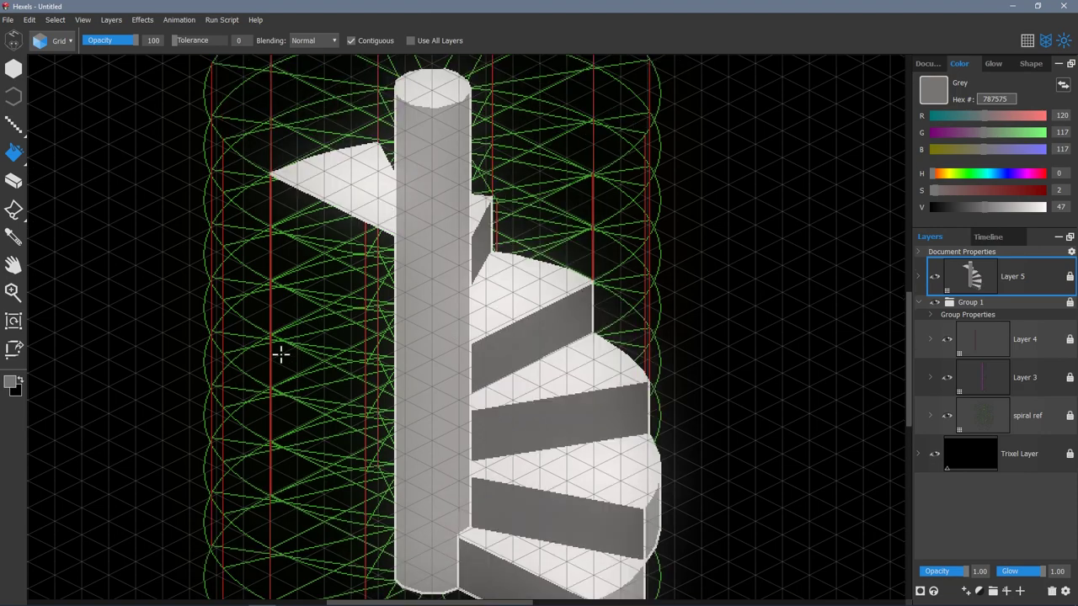
pyautogui.press('z')
pyautogui.keyDown('alt'); pyautogui.click(528, 346); pyautogui.keyUp('alt')
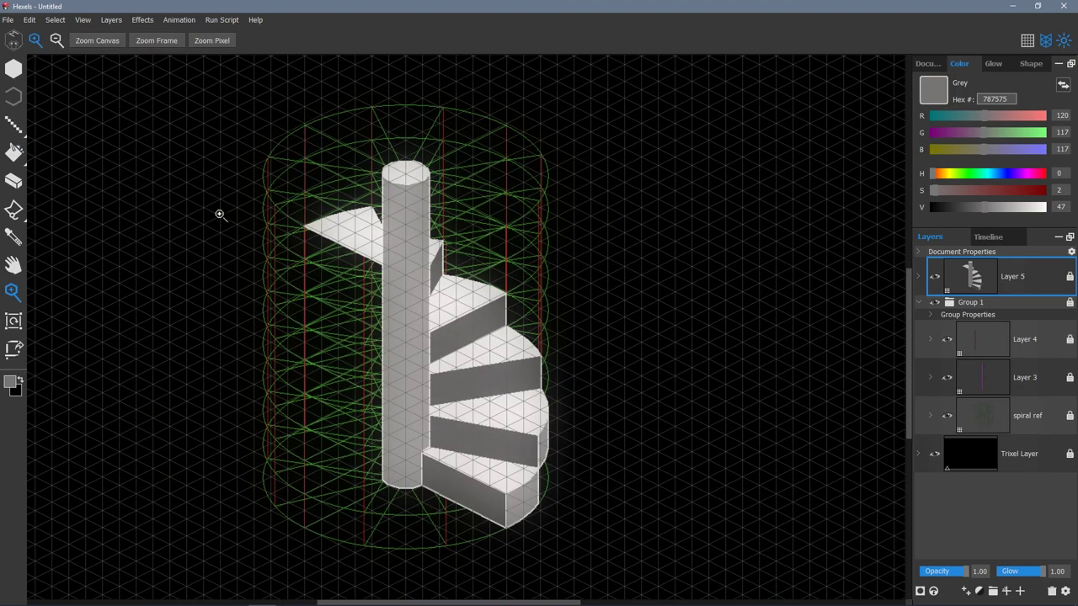
pyautogui.press('h')
pyautogui.moveTo(272, 272); pyautogui.dragTo(342, 250)
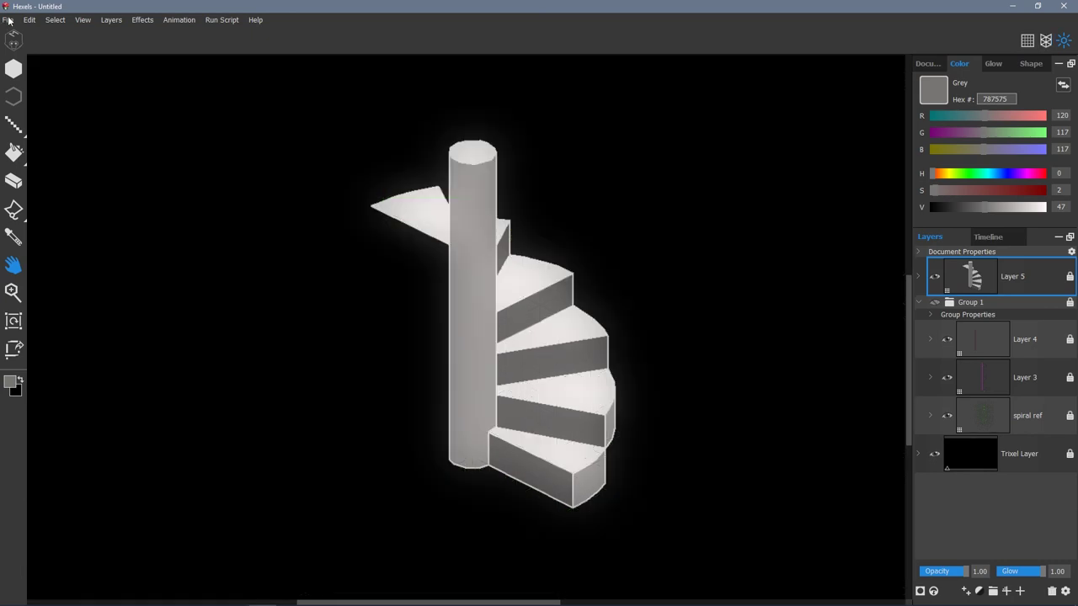
# Open the recent document test.hxl.
pyautogui.click(7, 20)
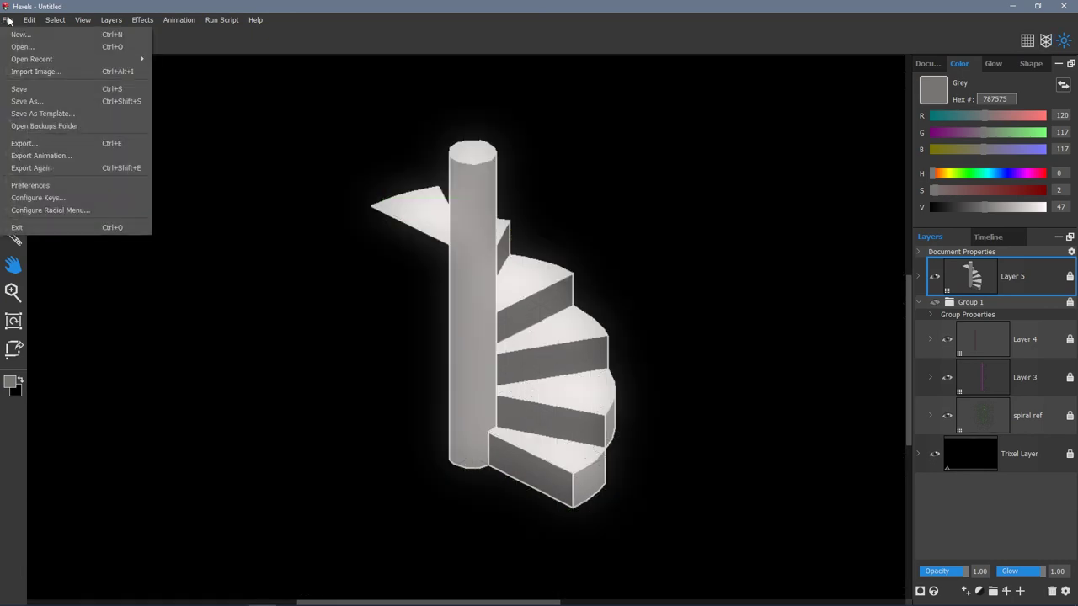
pyautogui.moveTo(5, 63)
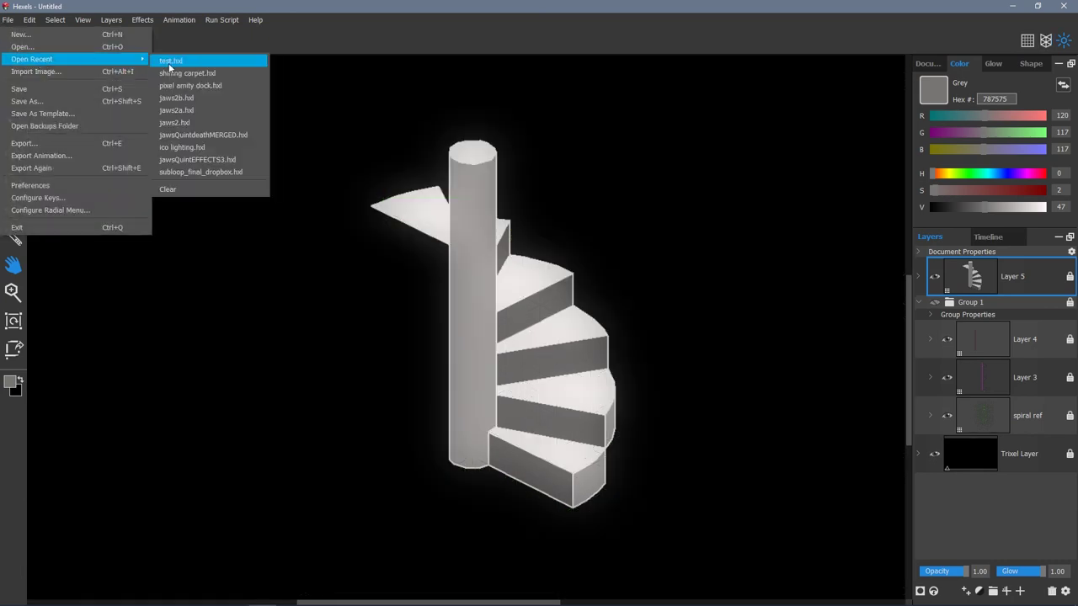
pyautogui.click(191, 64)
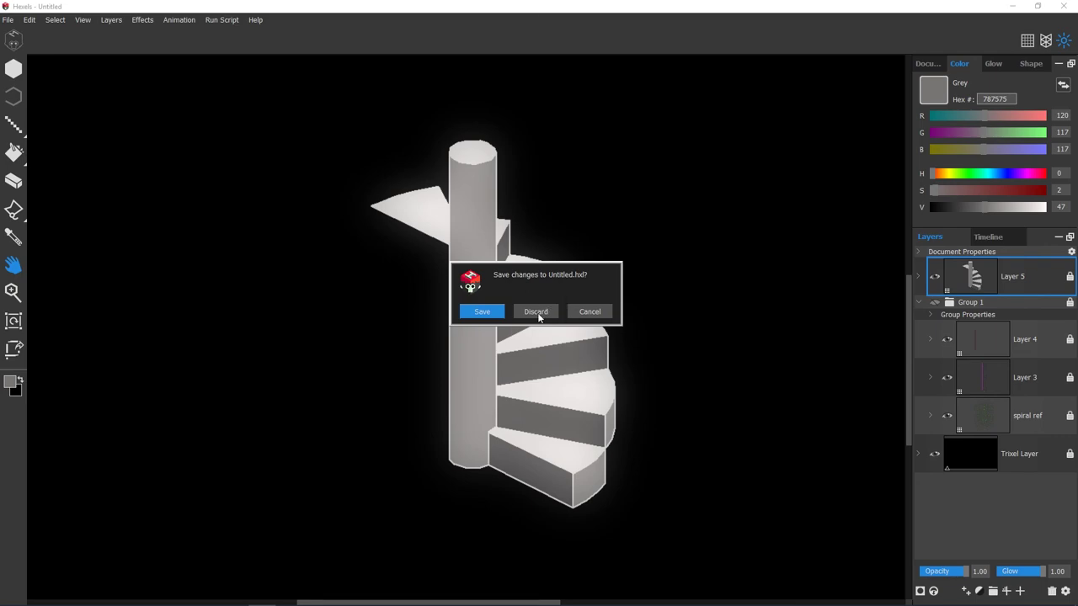